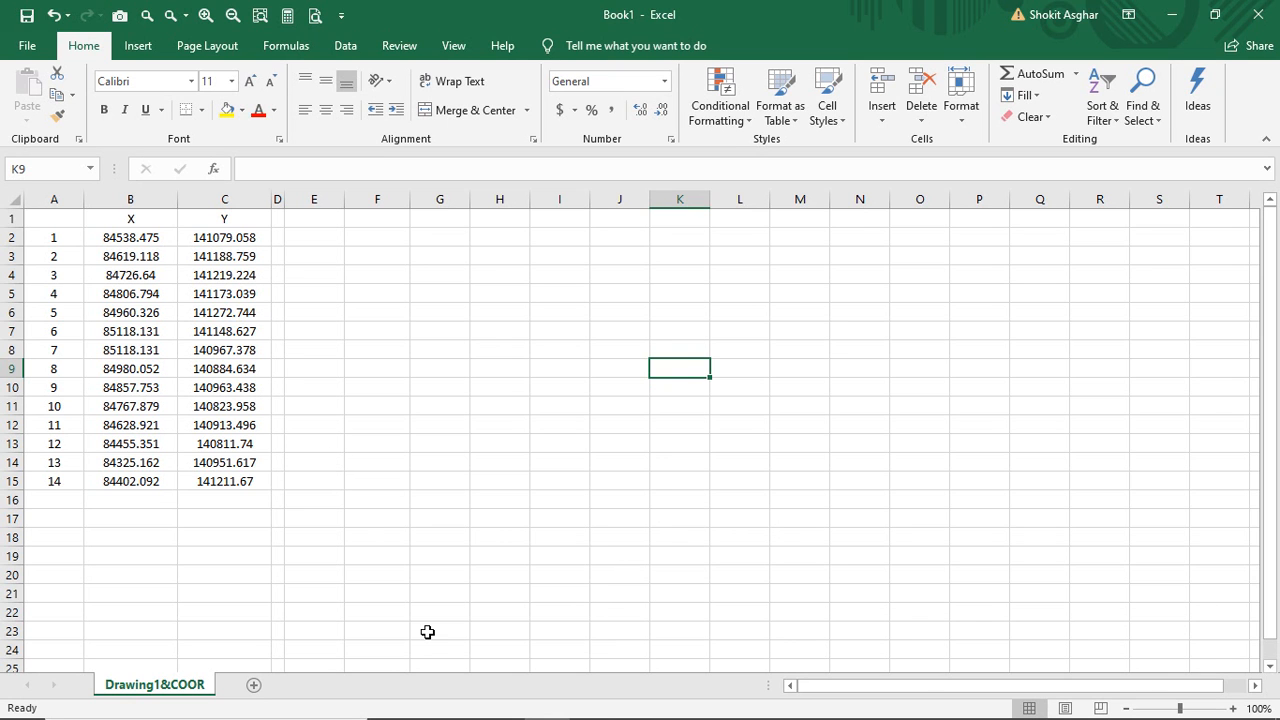
Open "Area calculation with coordinates.xls" from New Volume (F:) as read-only and look over its data entry cells and chart.
click(682, 700)
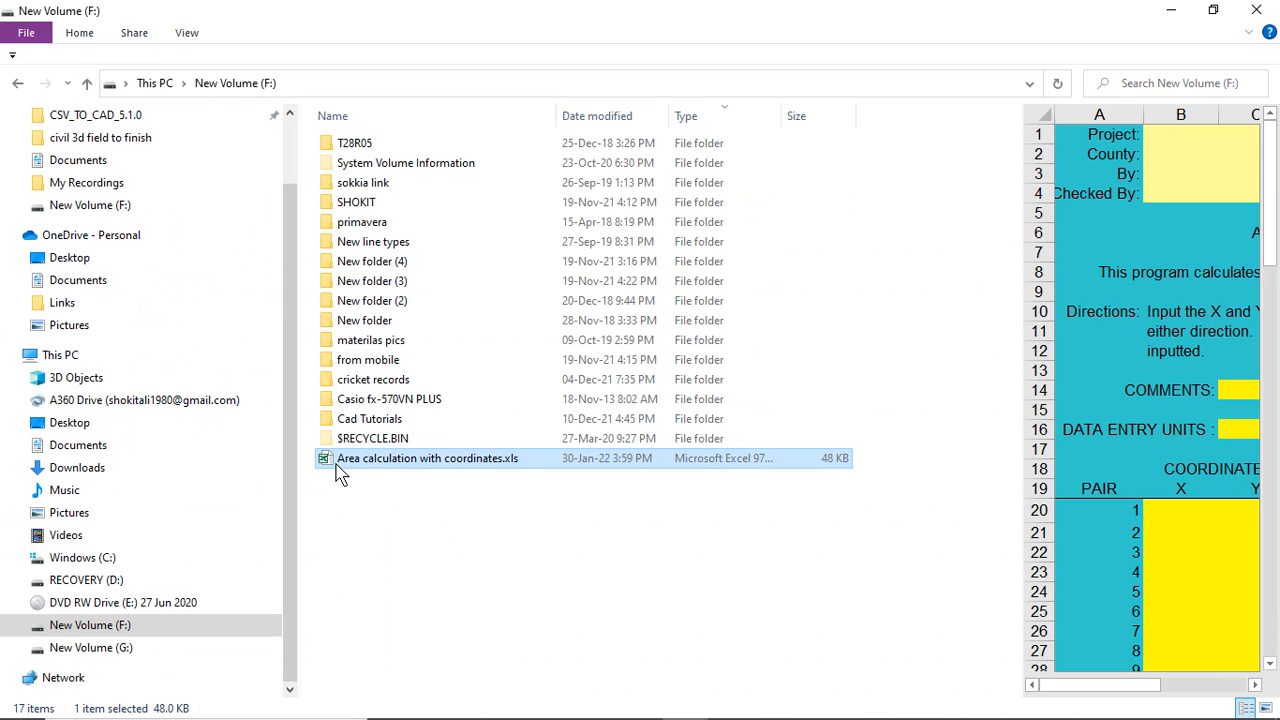
double_click(449, 459)
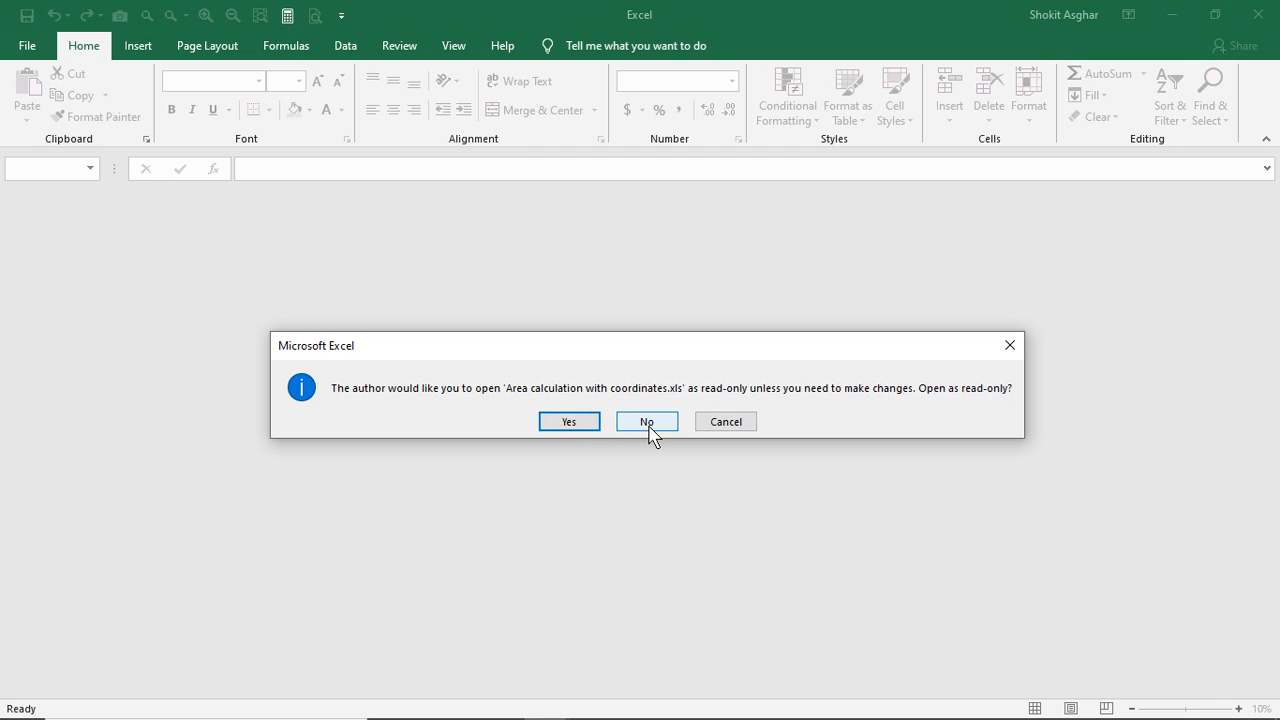
click(569, 422)
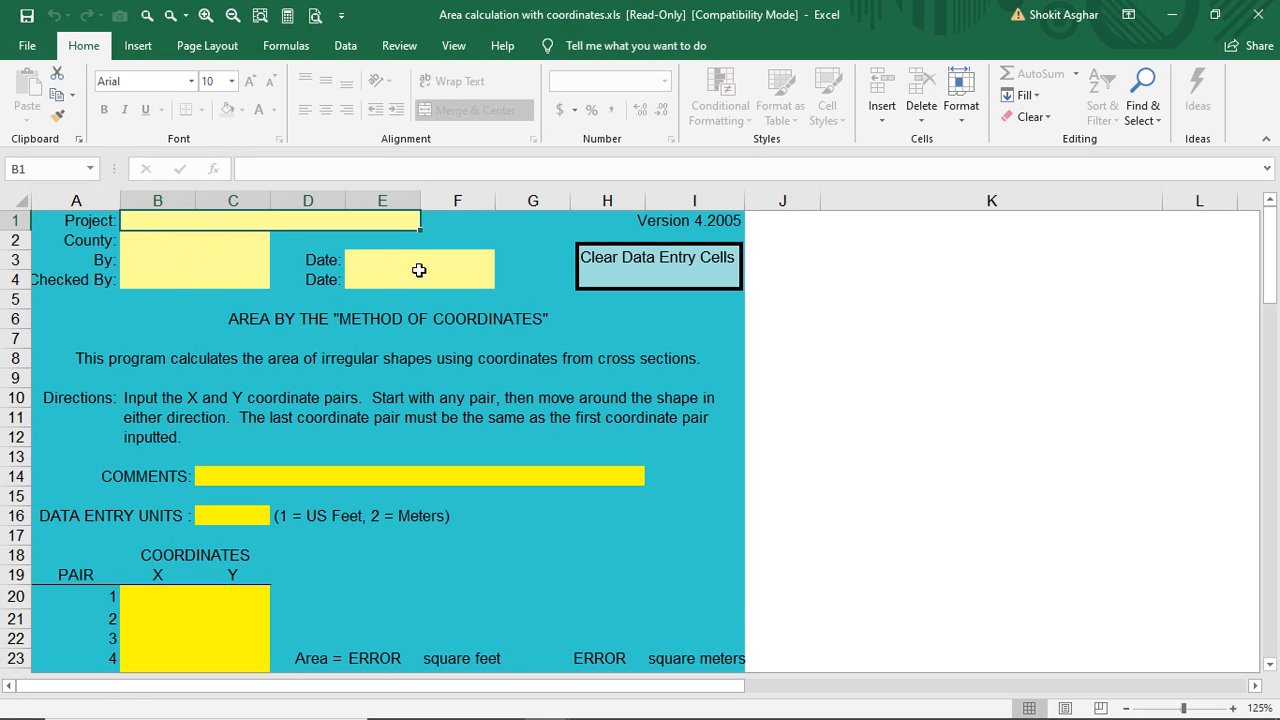
scroll(372, 306, down, 3)
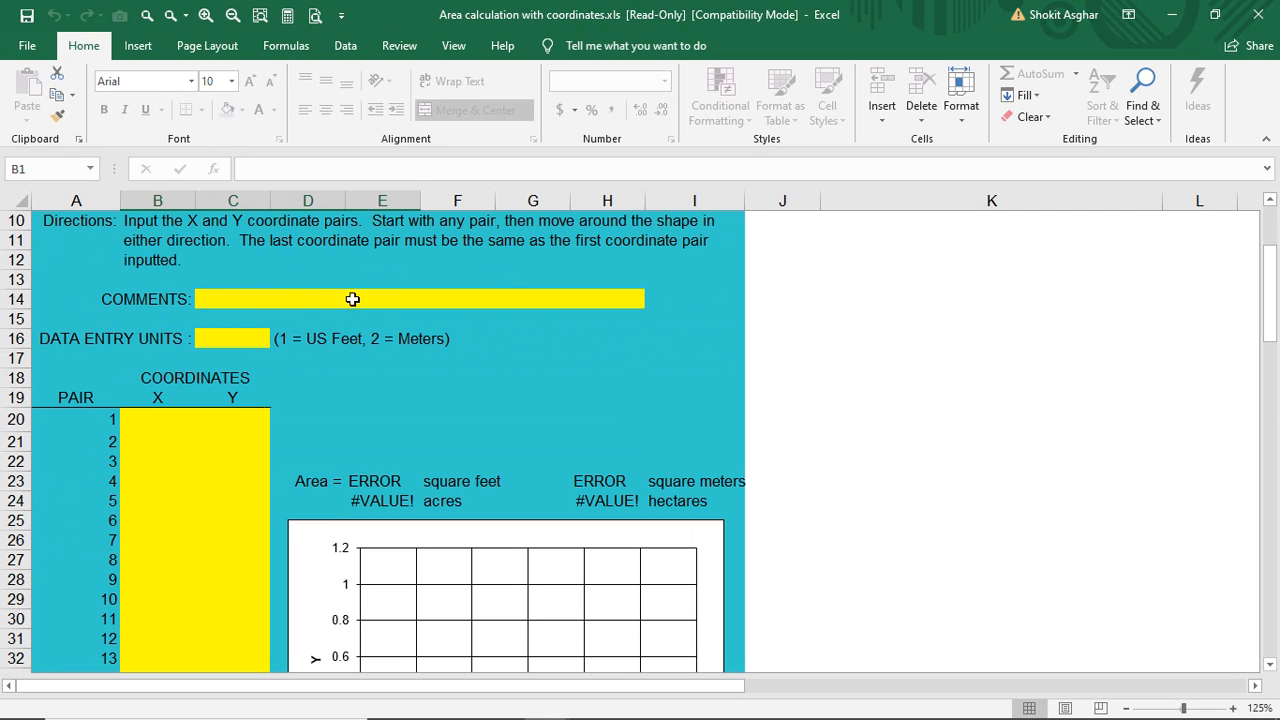
click(250, 339)
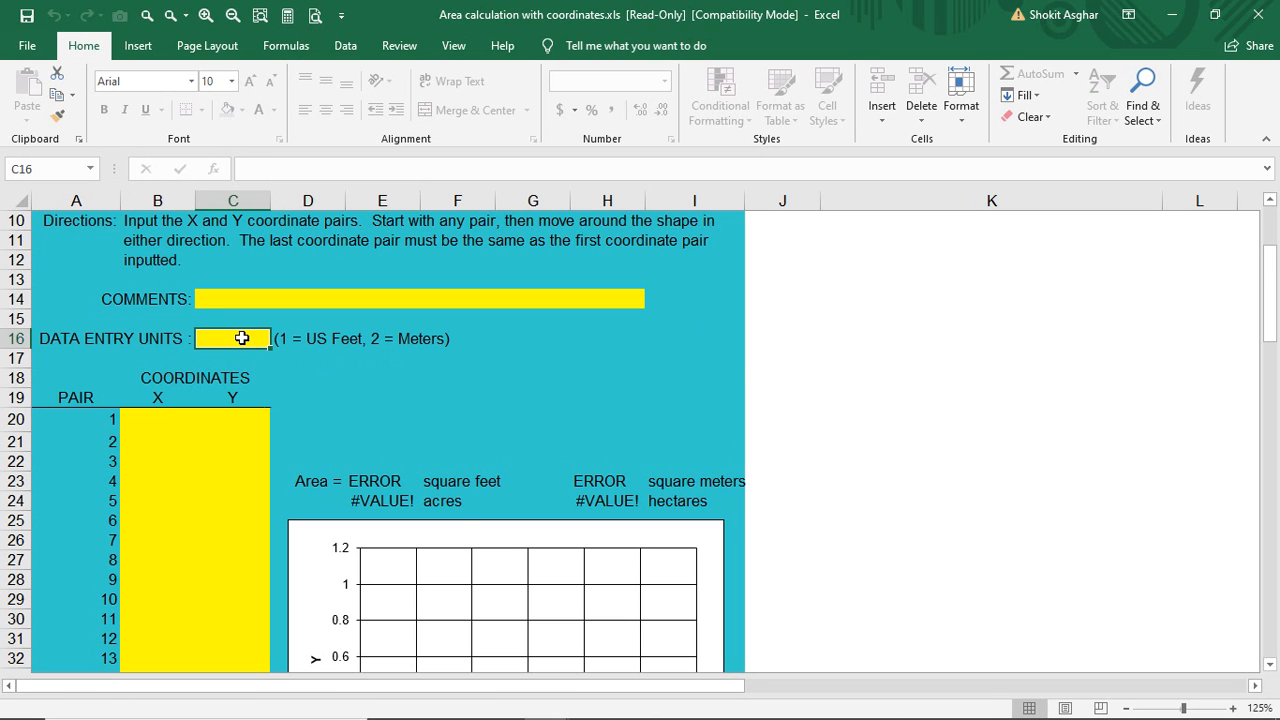
scroll(242, 338, down, 2)
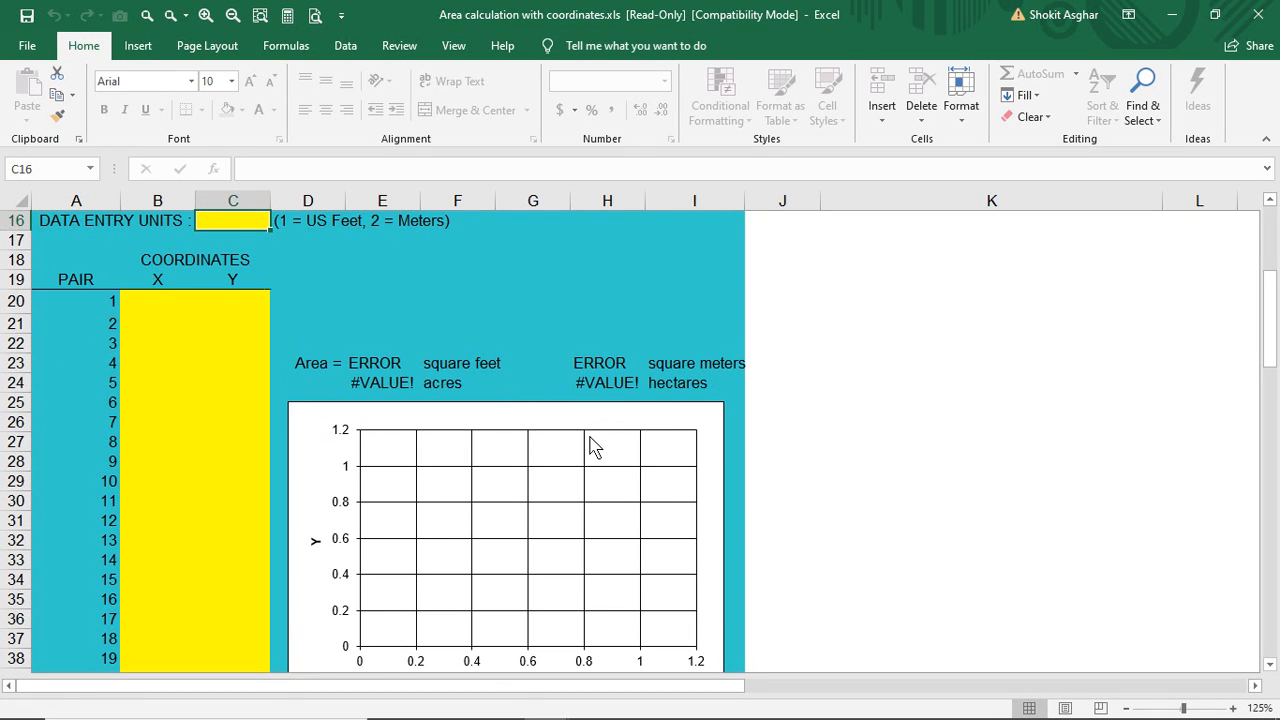
scroll(578, 460, down, 1)
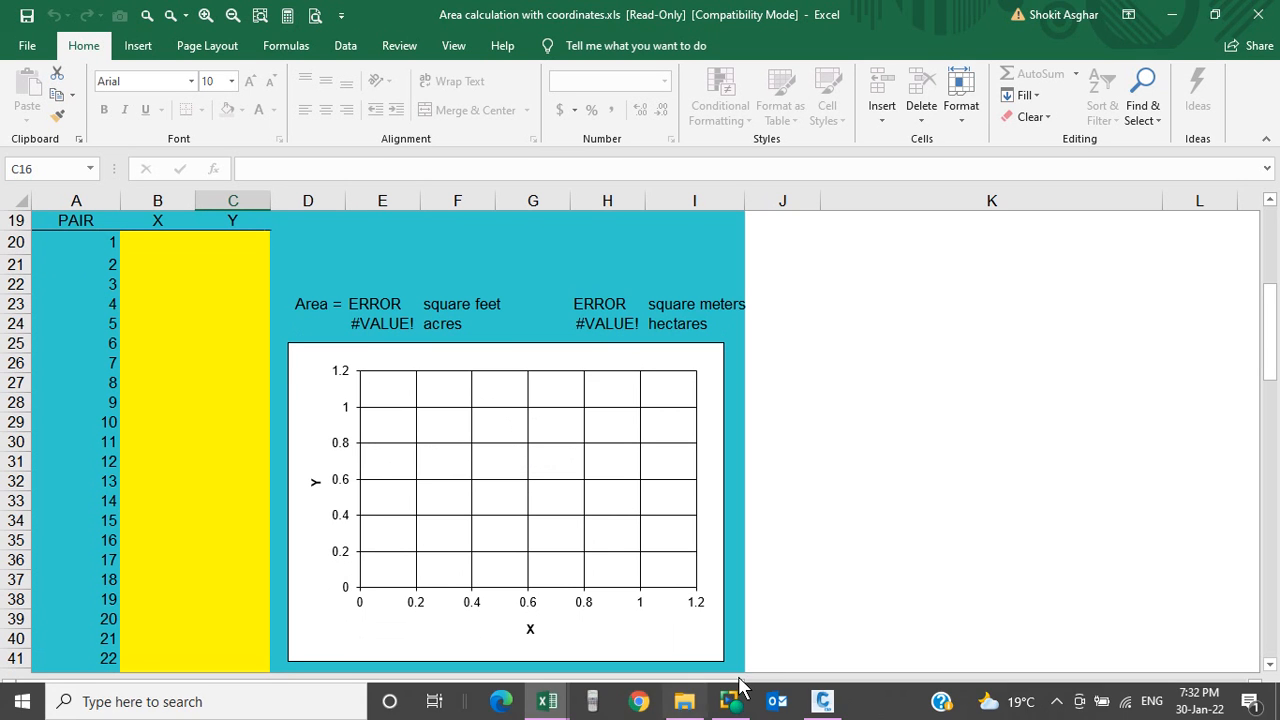
View the polygon in Civil 3D, and copy the X and Y coordinates of points 1 to 14 (B2:C15) from the Book1 workbook.
click(823, 701)
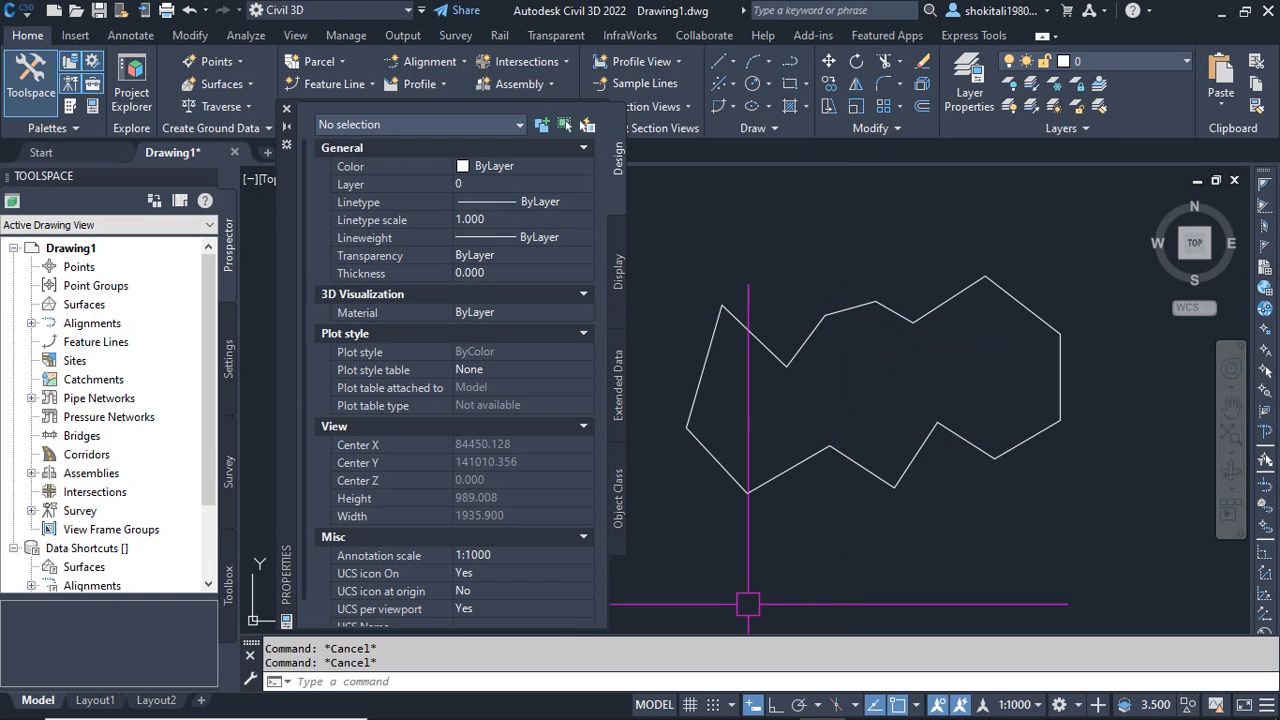
mouse_move(547, 701)
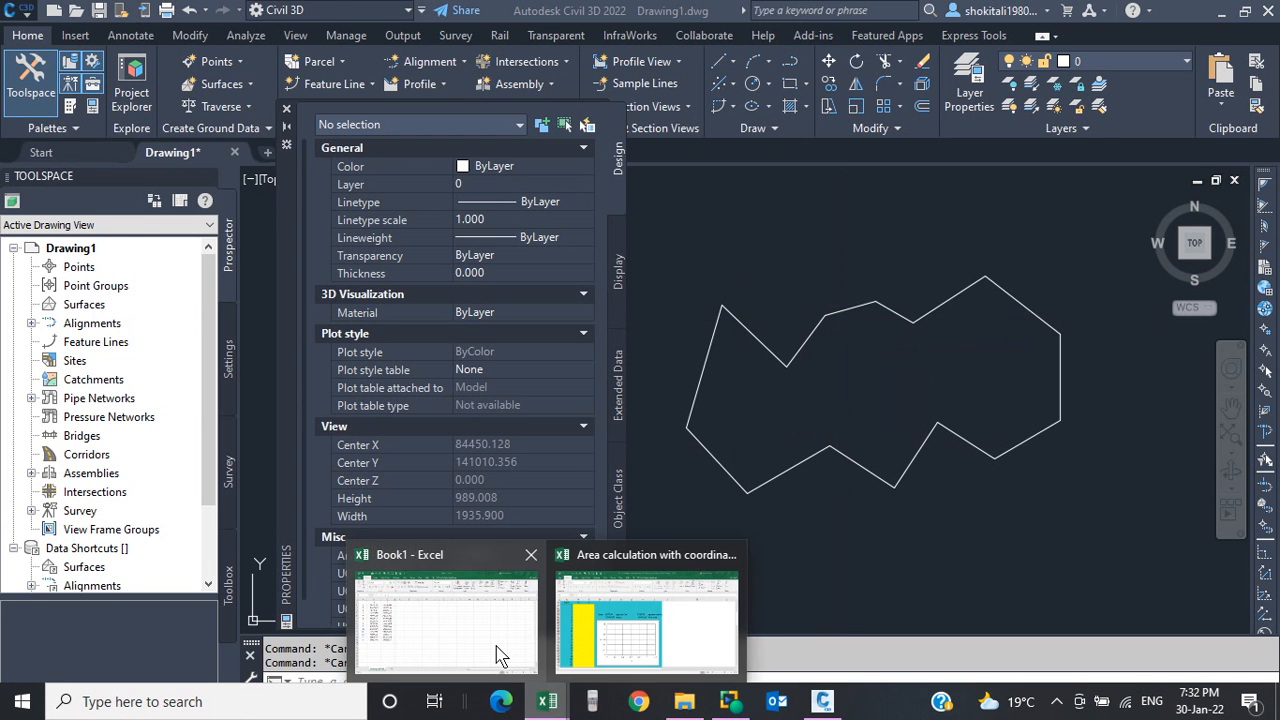
click(498, 665)
drag(120, 238, 195, 483)
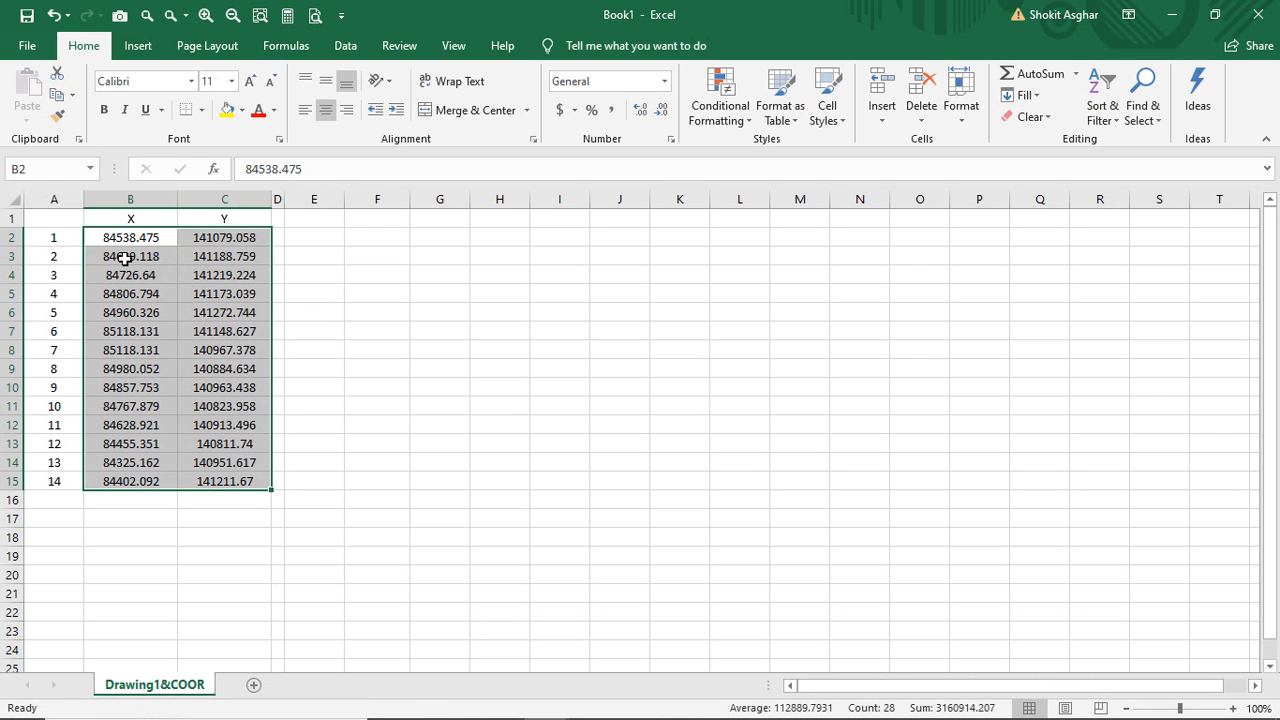
right_click(130, 241)
click(158, 282)
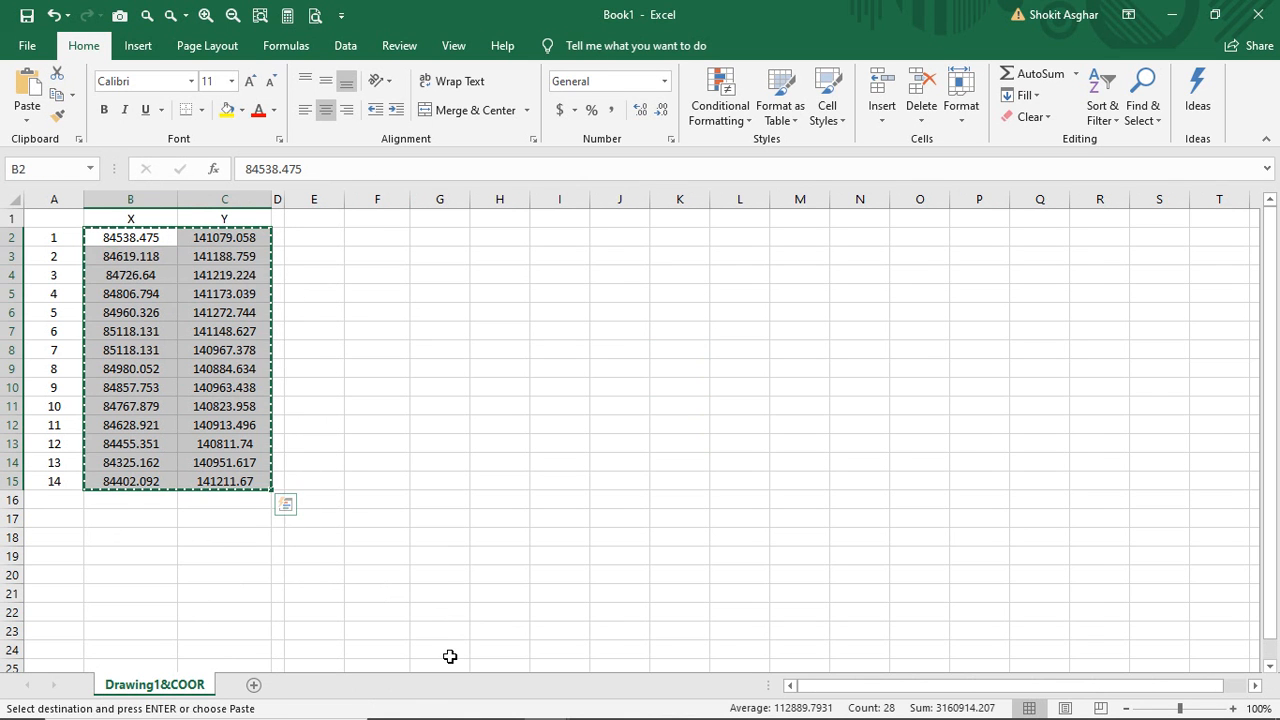
Paste the 14 copied coordinate pairs into the area calculation sheet starting at cell B20.
mouse_move(547, 700)
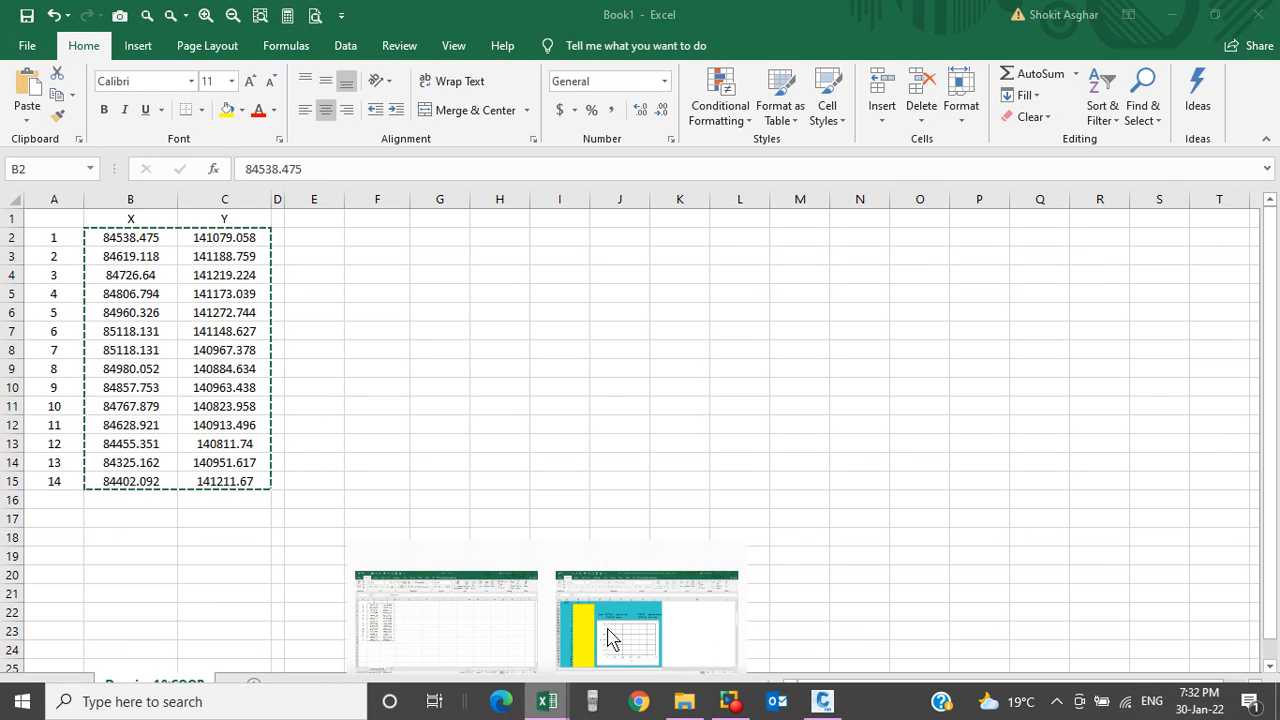
click(608, 640)
scroll(163, 275, up, 2)
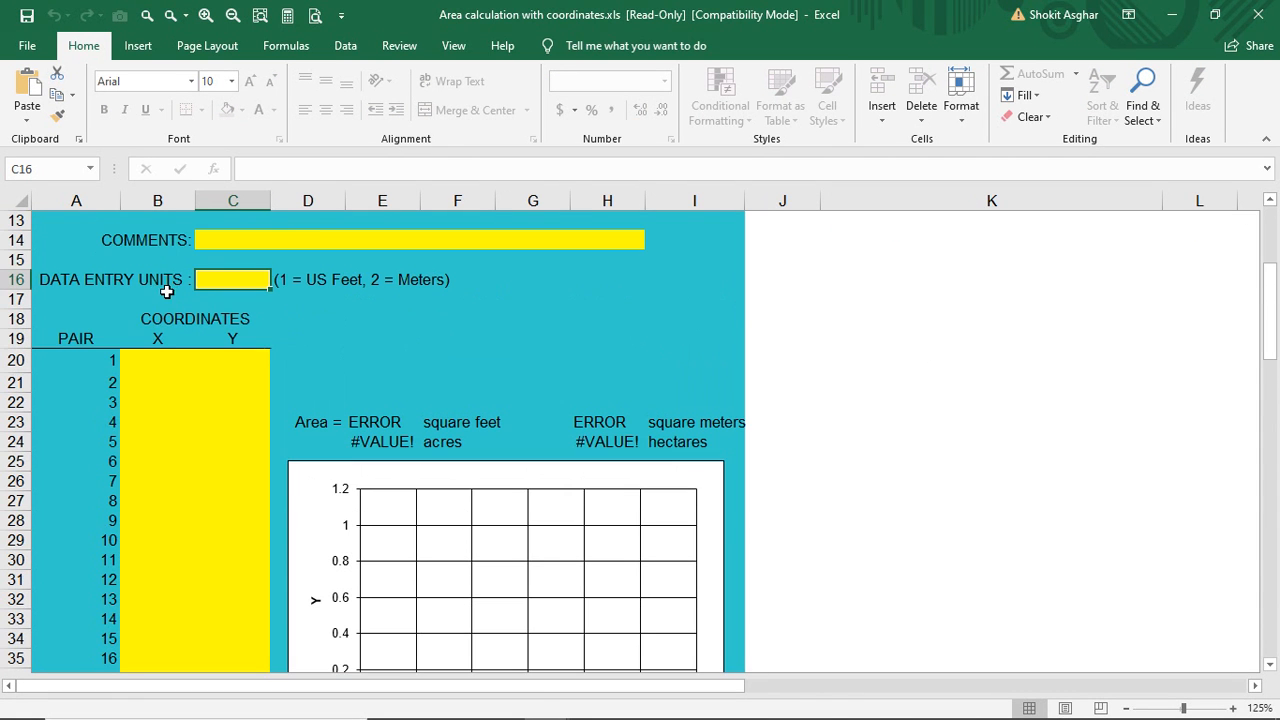
click(141, 357)
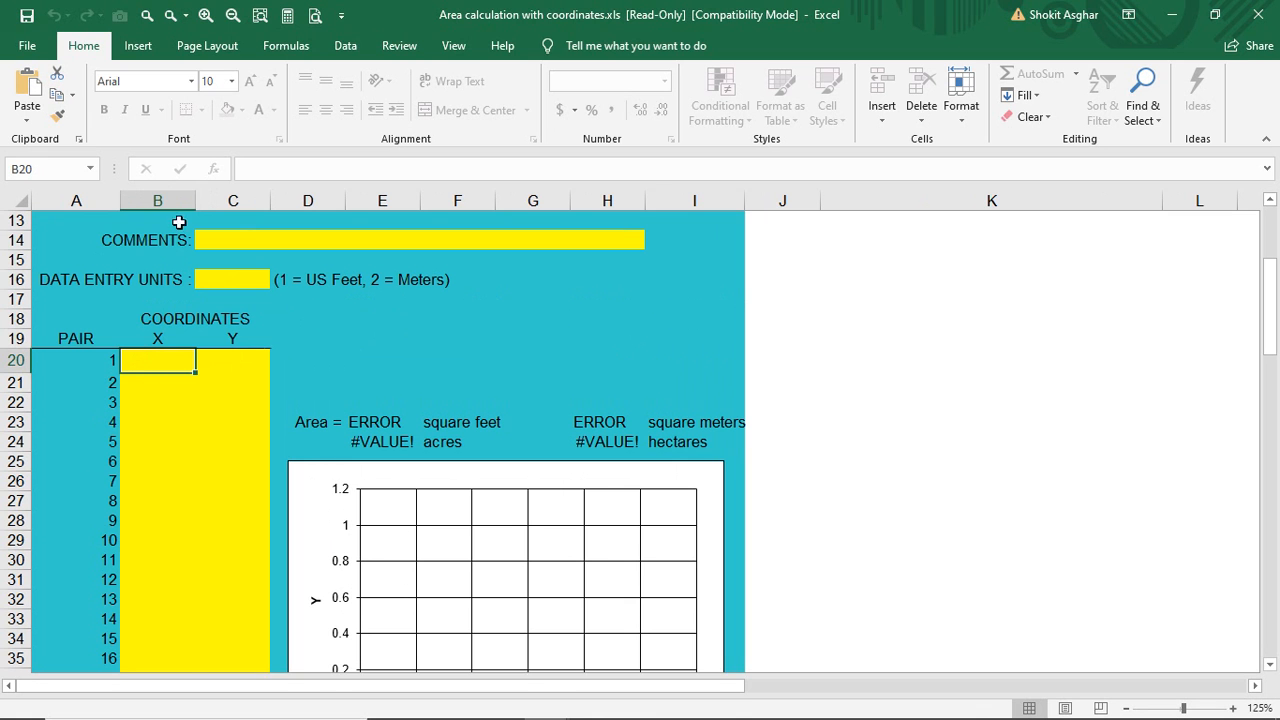
right_click(152, 362)
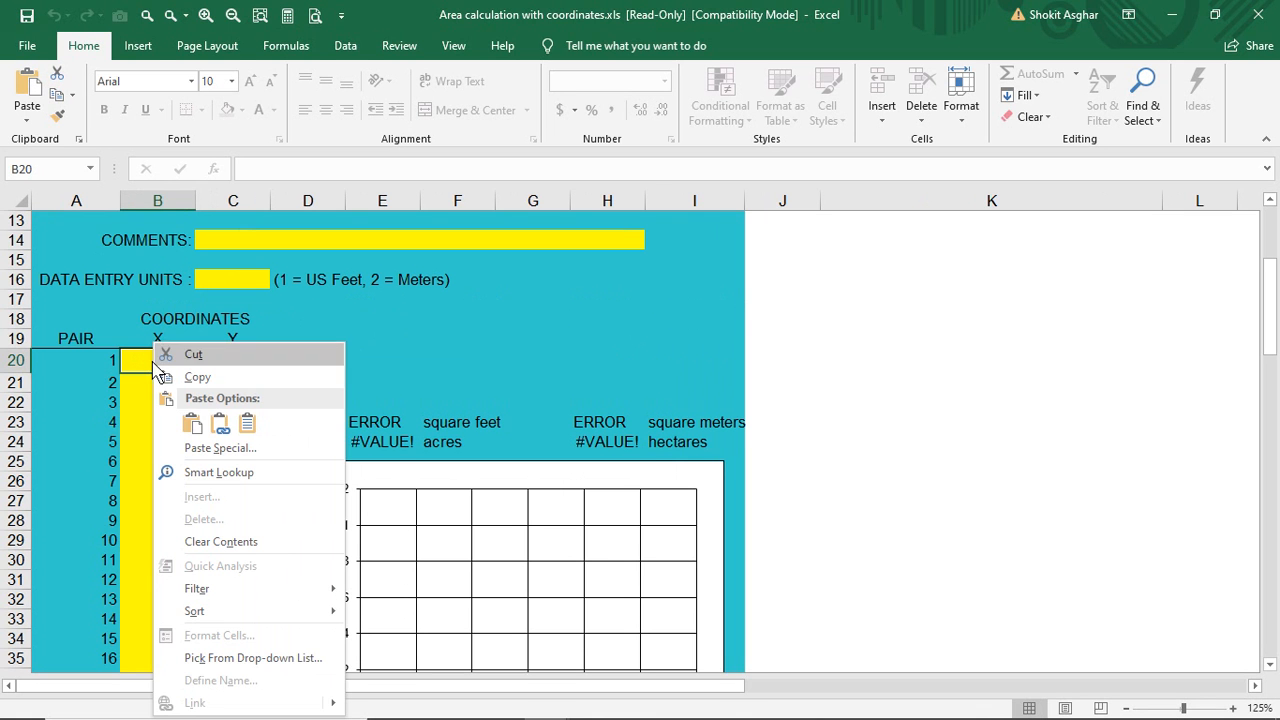
click(192, 423)
scroll(192, 423, down, 2)
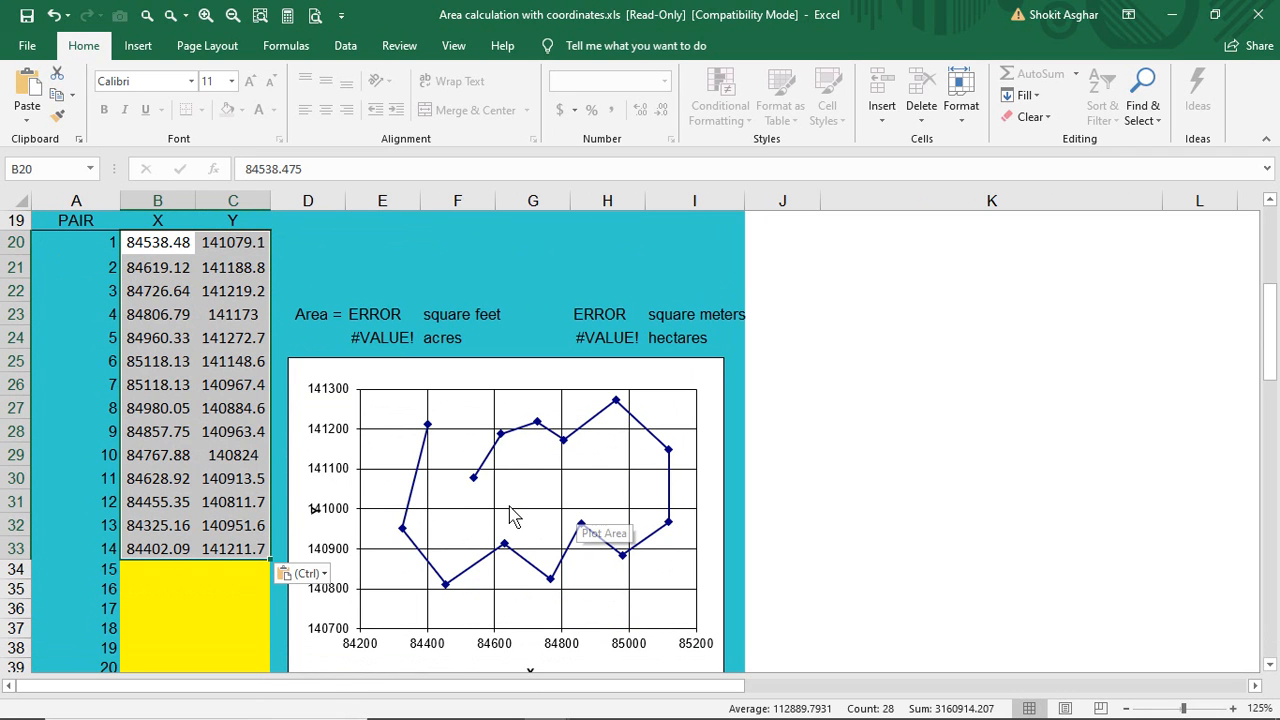
mouse_move(455, 478)
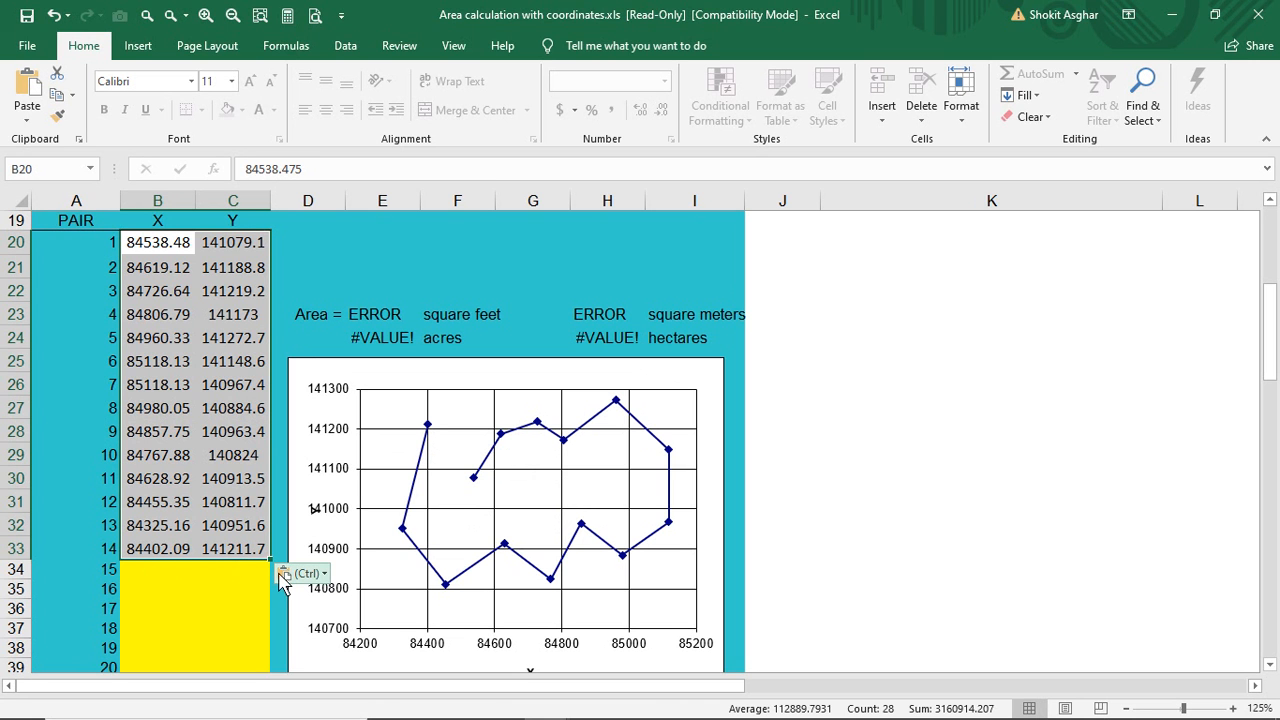
In the Book1 workbook, repeat the first coordinate pair (B2:C2) below point 14, in cells B16:C16.
click(547, 701)
click(480, 665)
click(403, 308)
click(160, 238)
drag(153, 241, 225, 238)
right_click(160, 236)
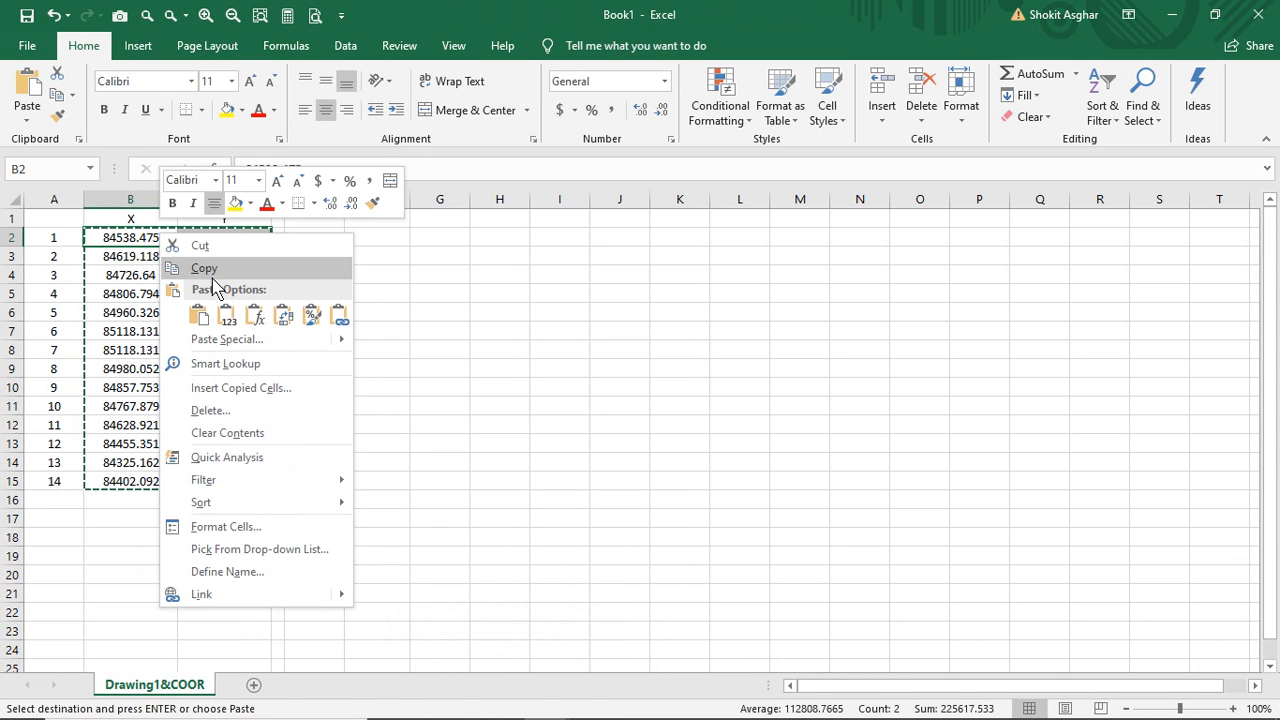
click(210, 277)
click(111, 500)
right_click(111, 500)
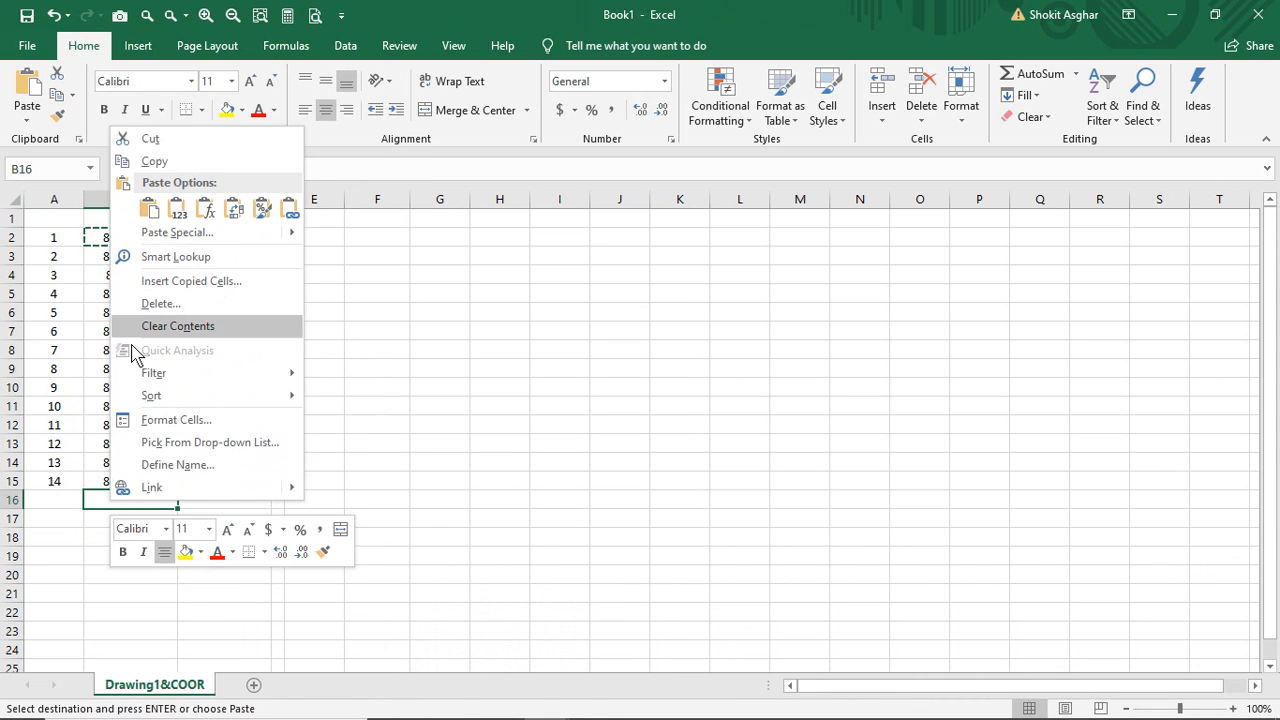
click(150, 222)
click(377, 405)
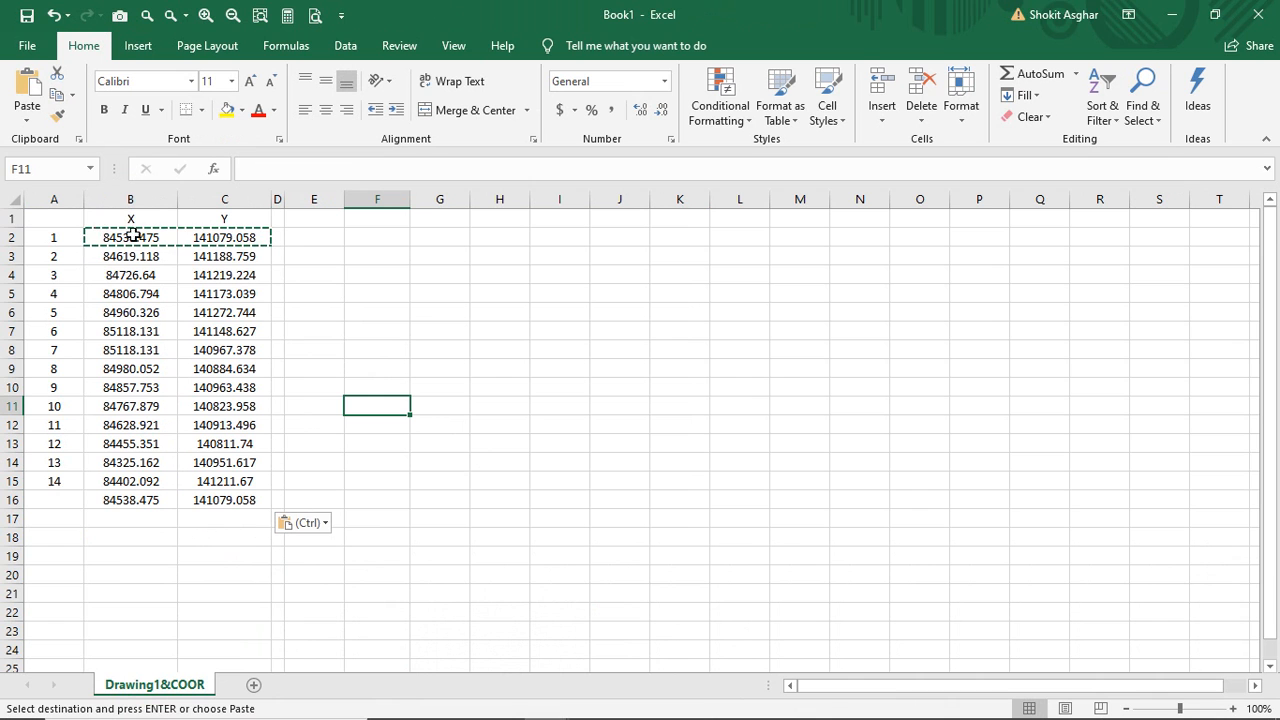
Try copying only the first X value from Book1 into B34 of the area calculation sheet, and undo it.
mouse_move(570, 716)
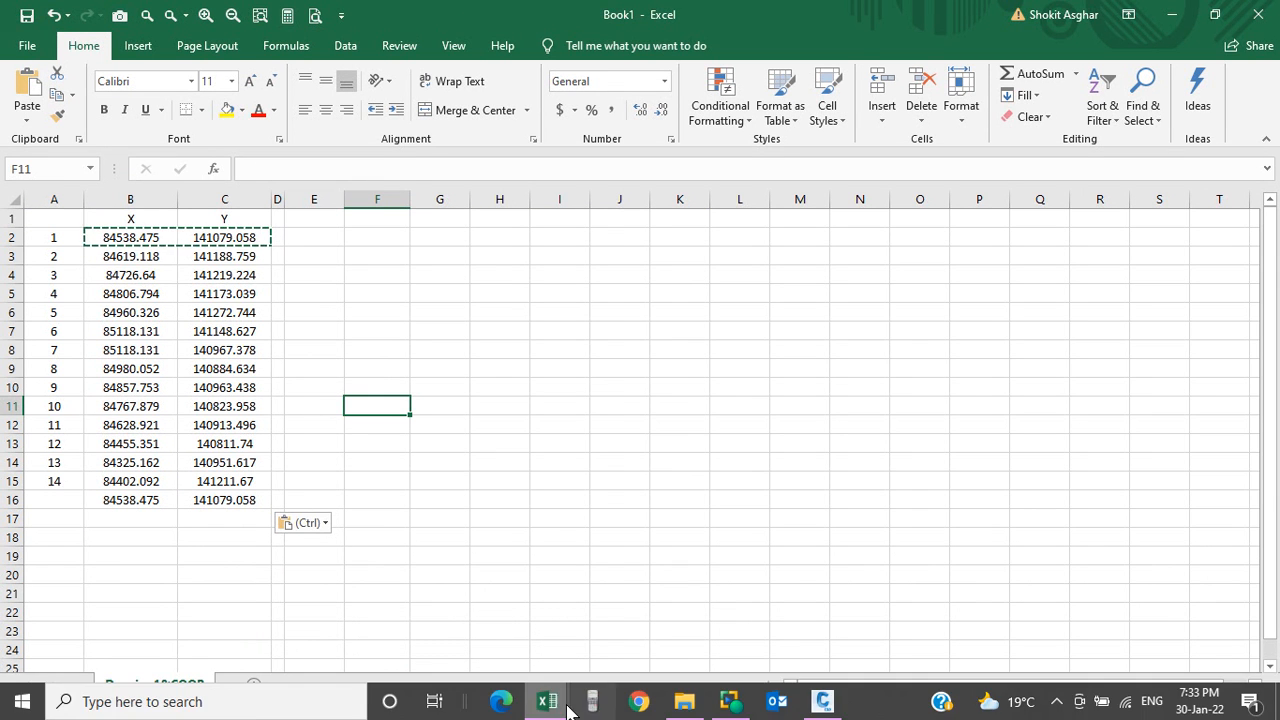
right_click(157, 237)
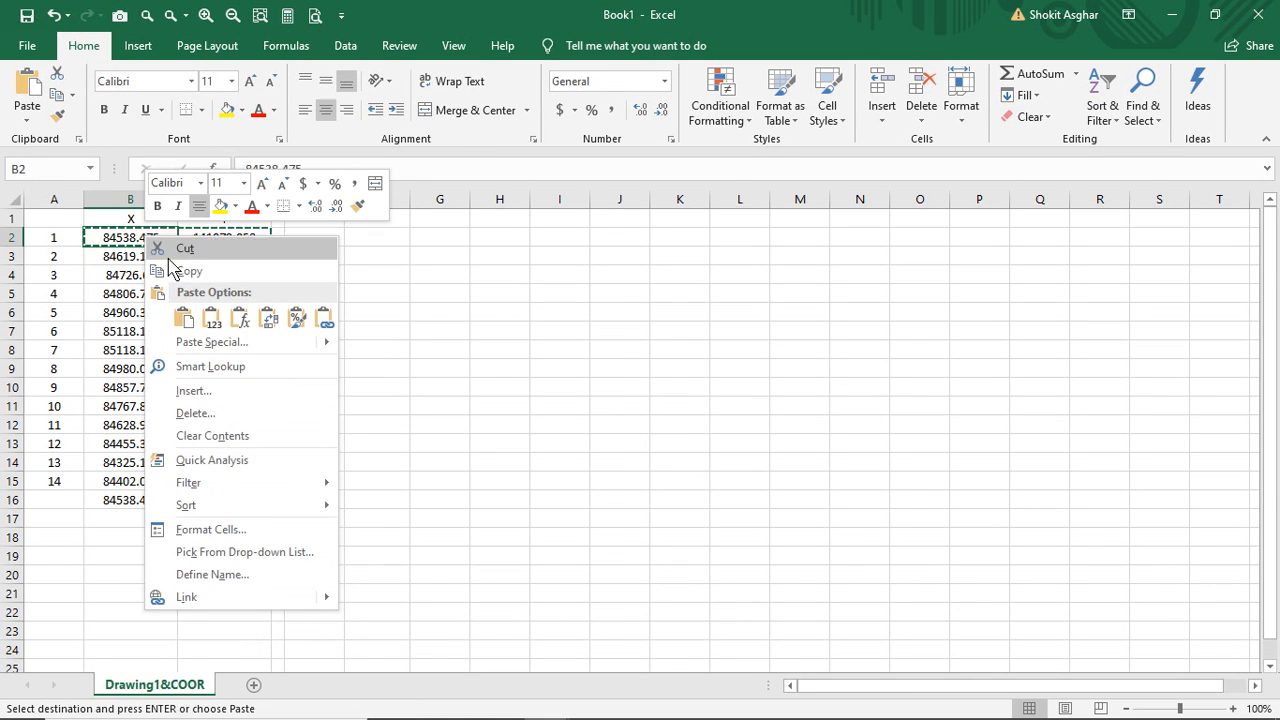
click(187, 271)
mouse_move(547, 701)
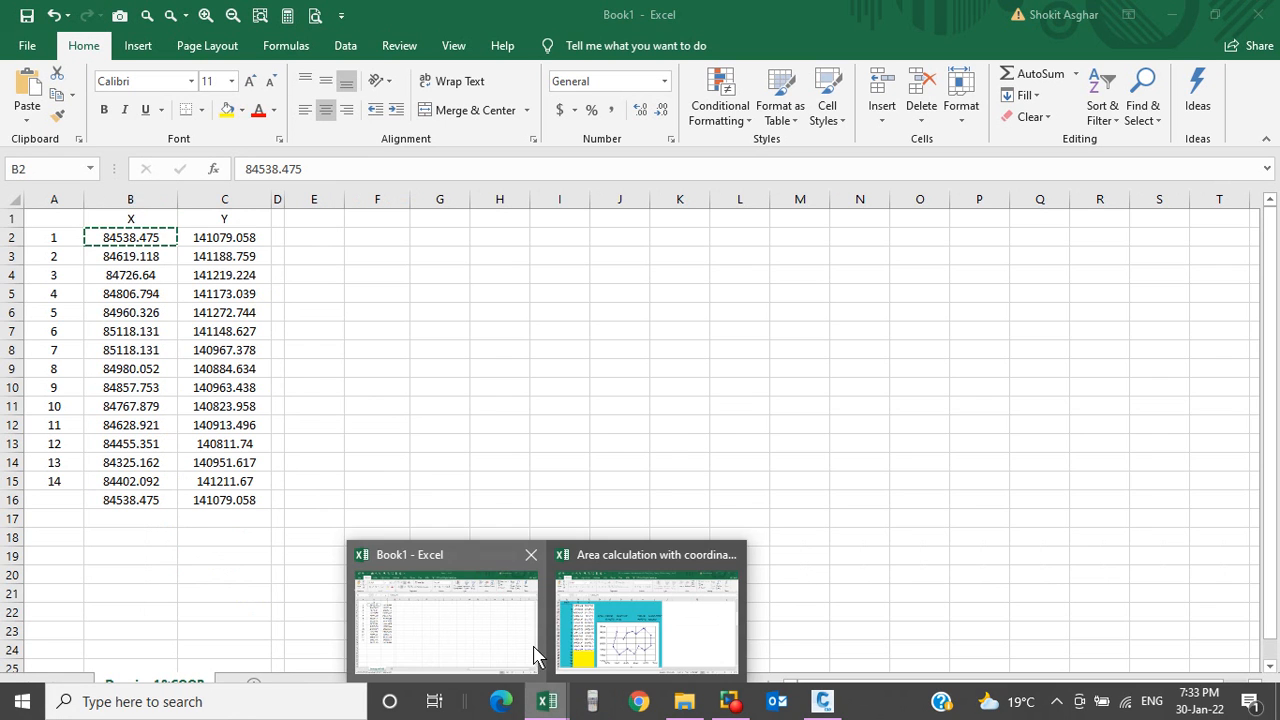
click(596, 620)
click(138, 566)
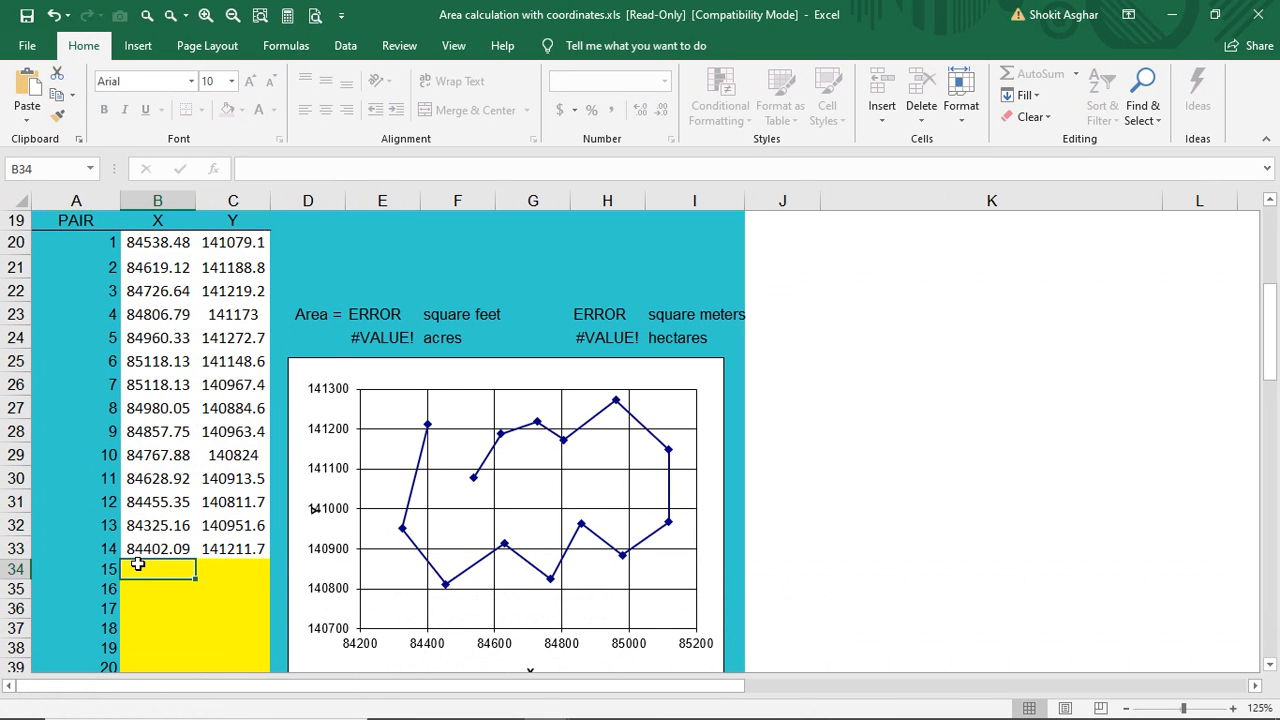
right_click(140, 566)
click(180, 279)
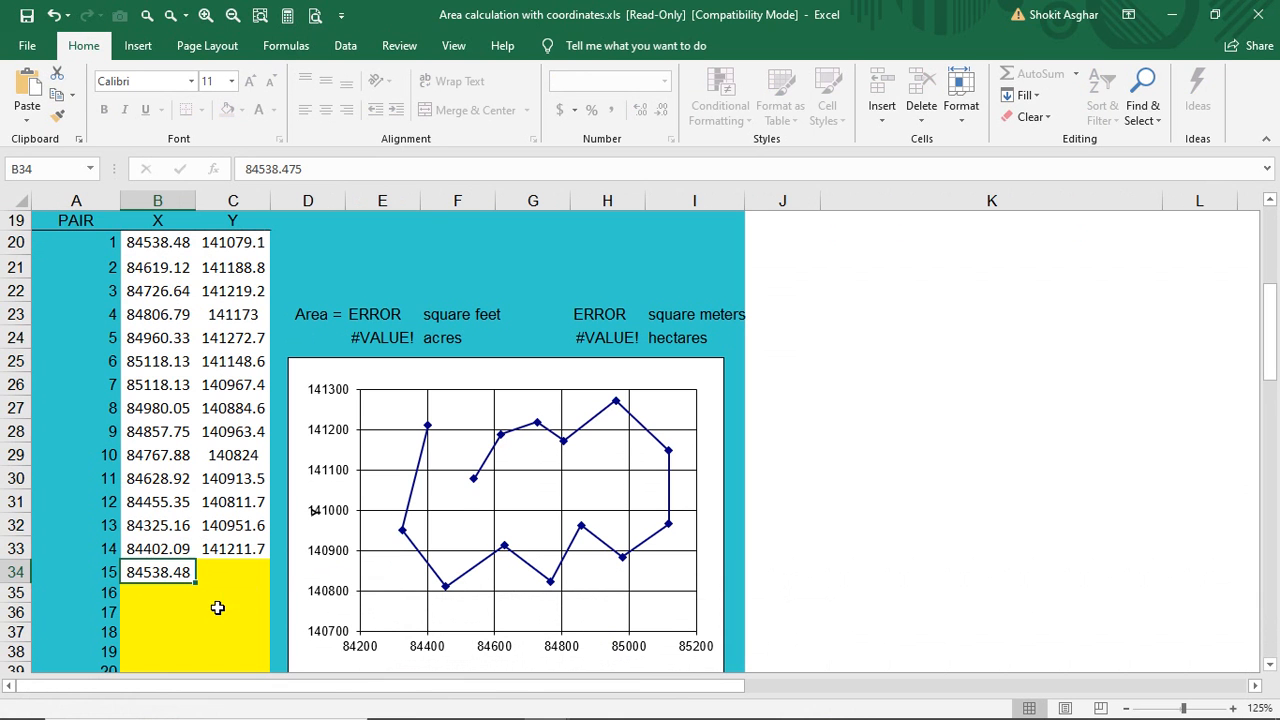
key(ctrl+z)
Copy all 15 coordinate pairs, including the repeated first point, from B2:C16 in the Book1 workbook.
mouse_move(547, 701)
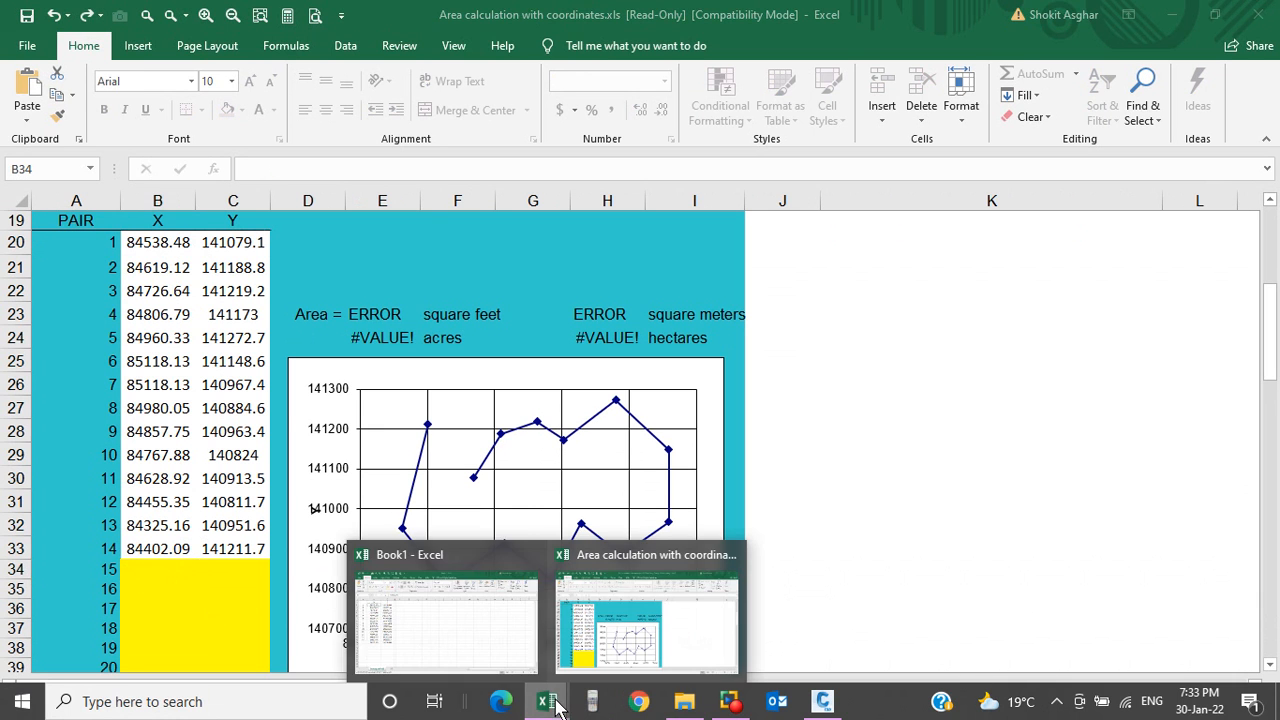
click(457, 631)
drag(145, 240, 206, 237)
key(ctrl+v)
drag(109, 237, 221, 498)
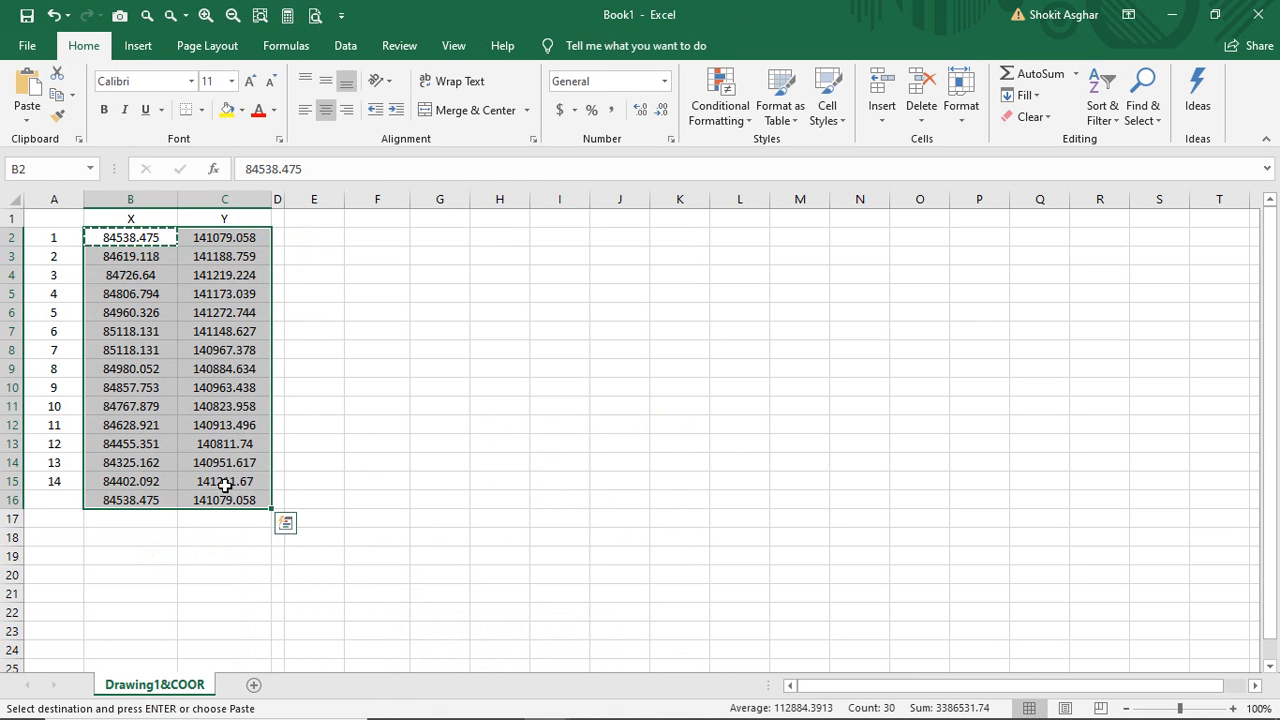
right_click(143, 237)
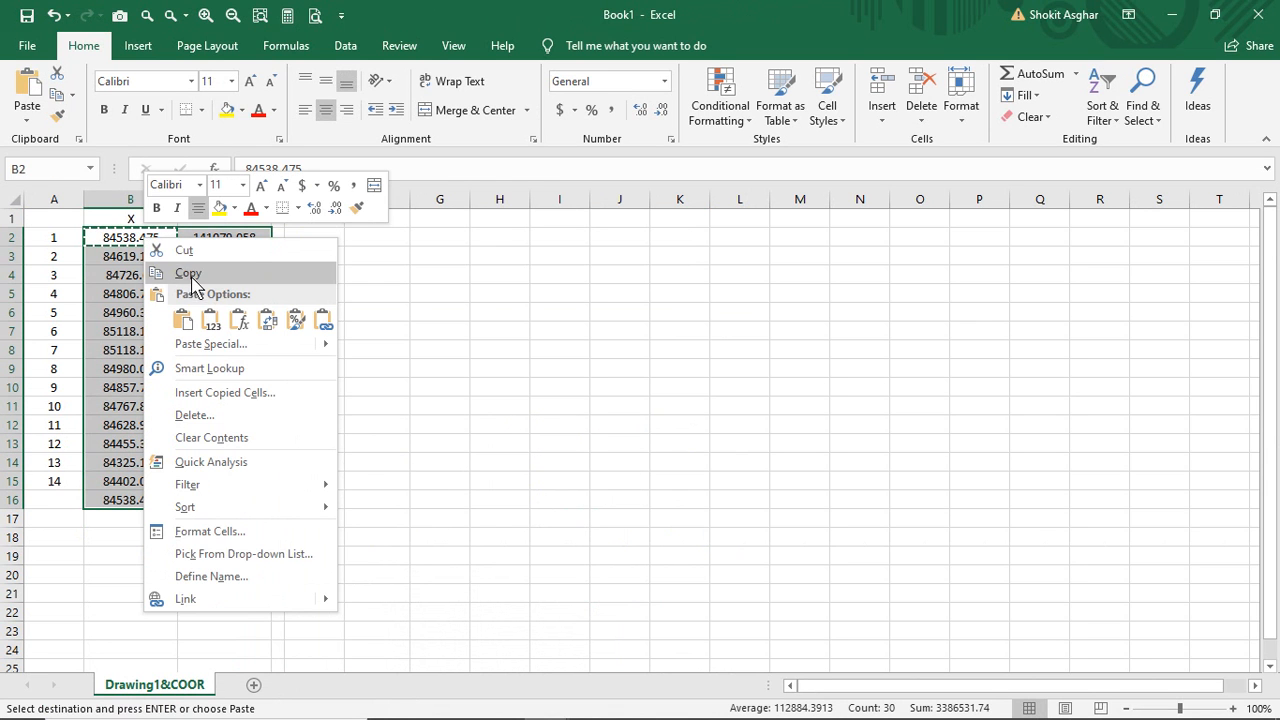
click(197, 274)
In the area calculation sheet, undo the earlier coordinate paste and paste the 15 copied pairs starting at B20.
mouse_move(553, 705)
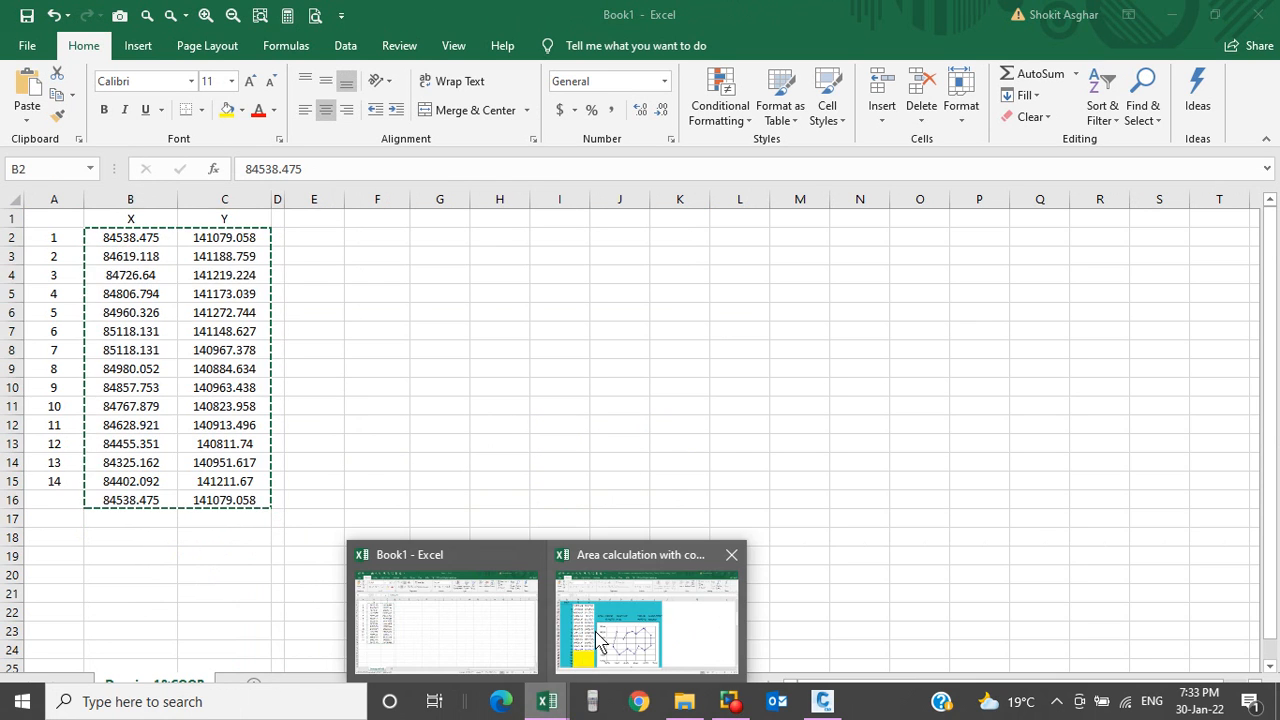
click(643, 610)
click(157, 240)
right_click(157, 240)
click(192, 308)
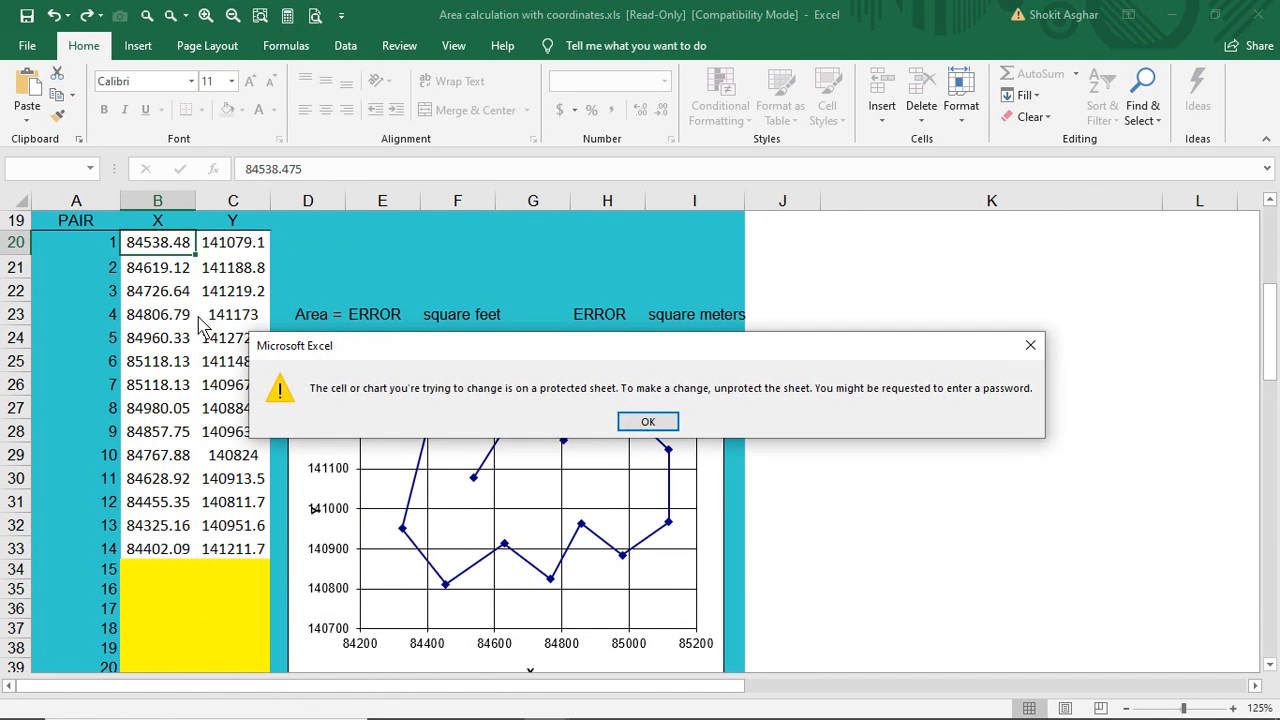
click(636, 421)
key(ctrl+z)
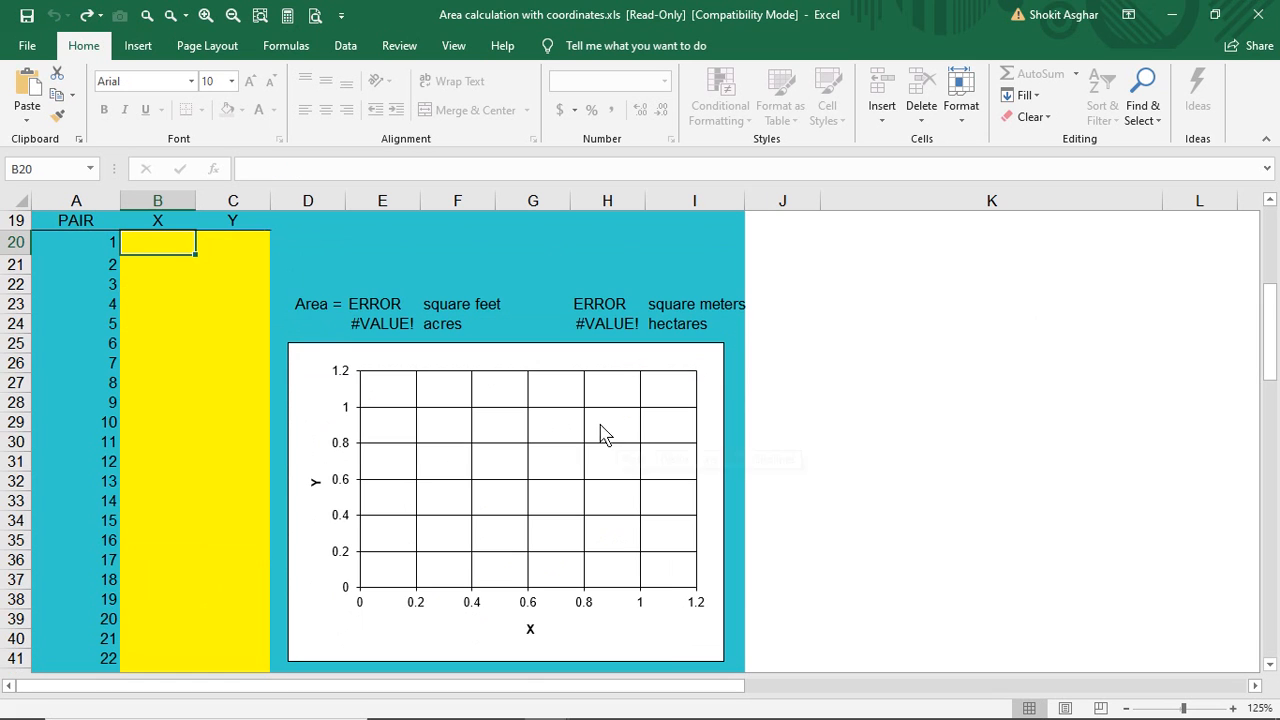
right_click(160, 241)
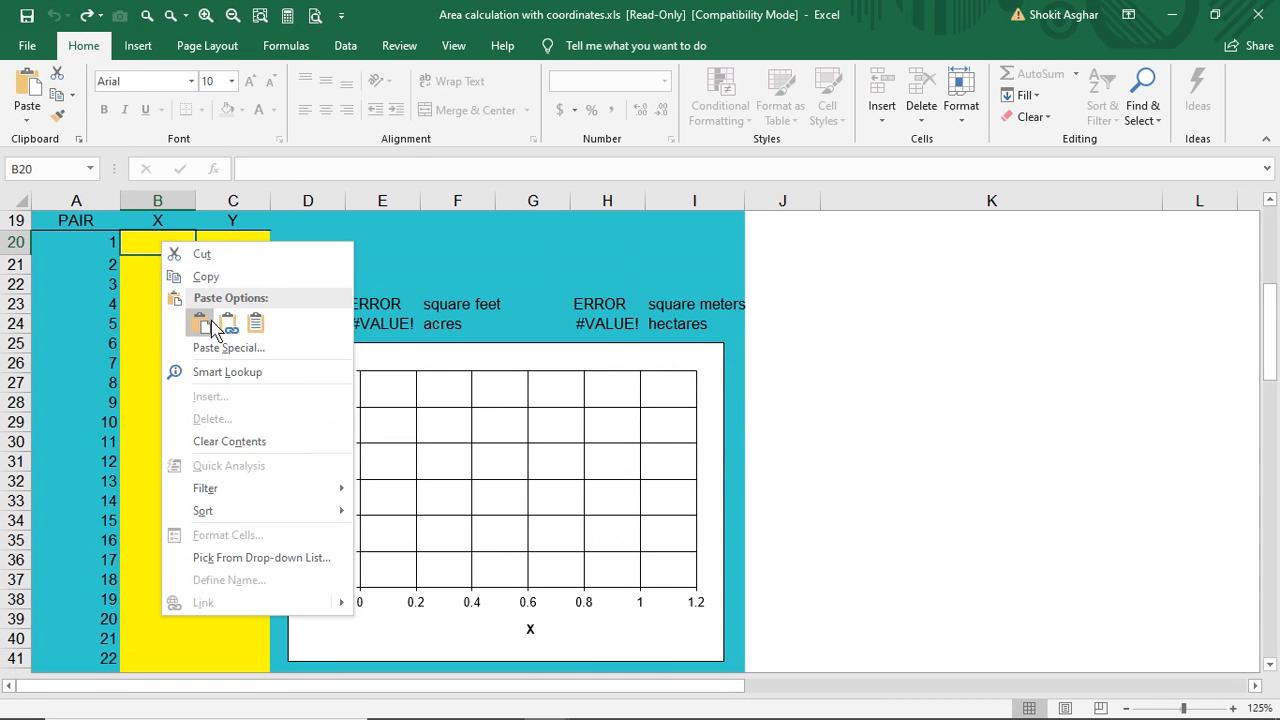
click(200, 320)
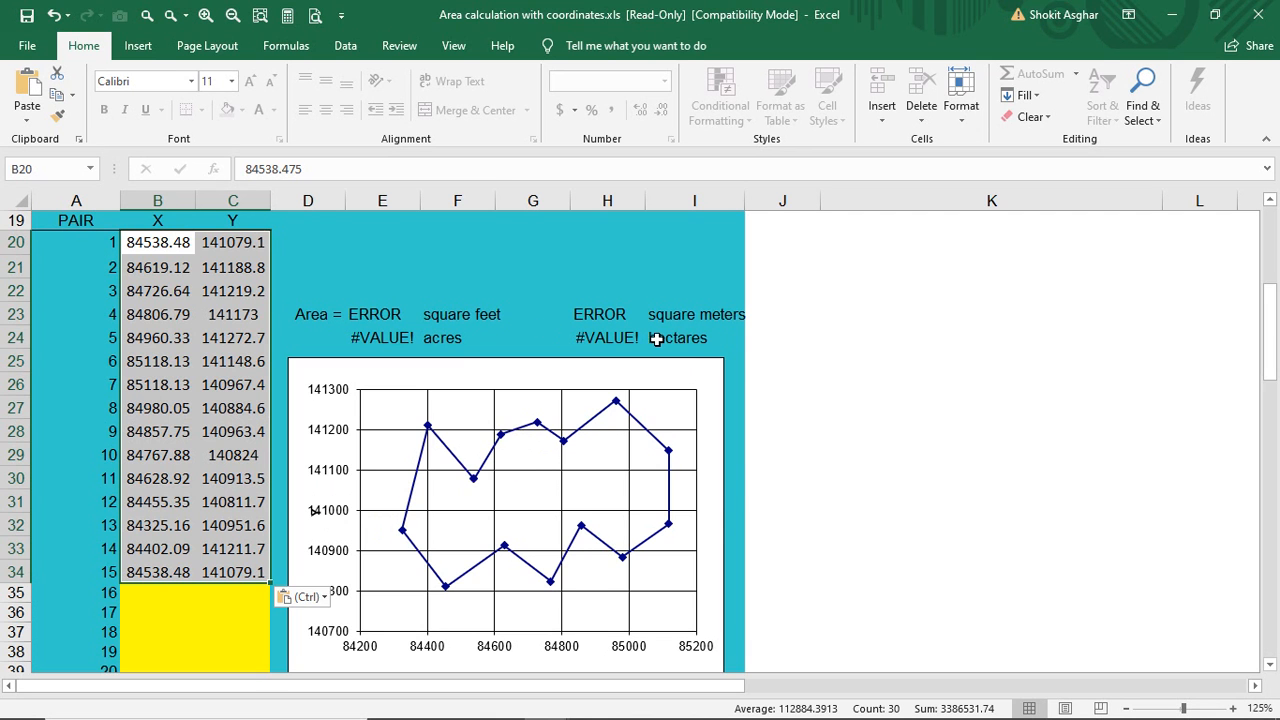
Set the data entry units in C16 to 2 for meters.
scroll(670, 330, up, 3)
scroll(651, 343, down, 1)
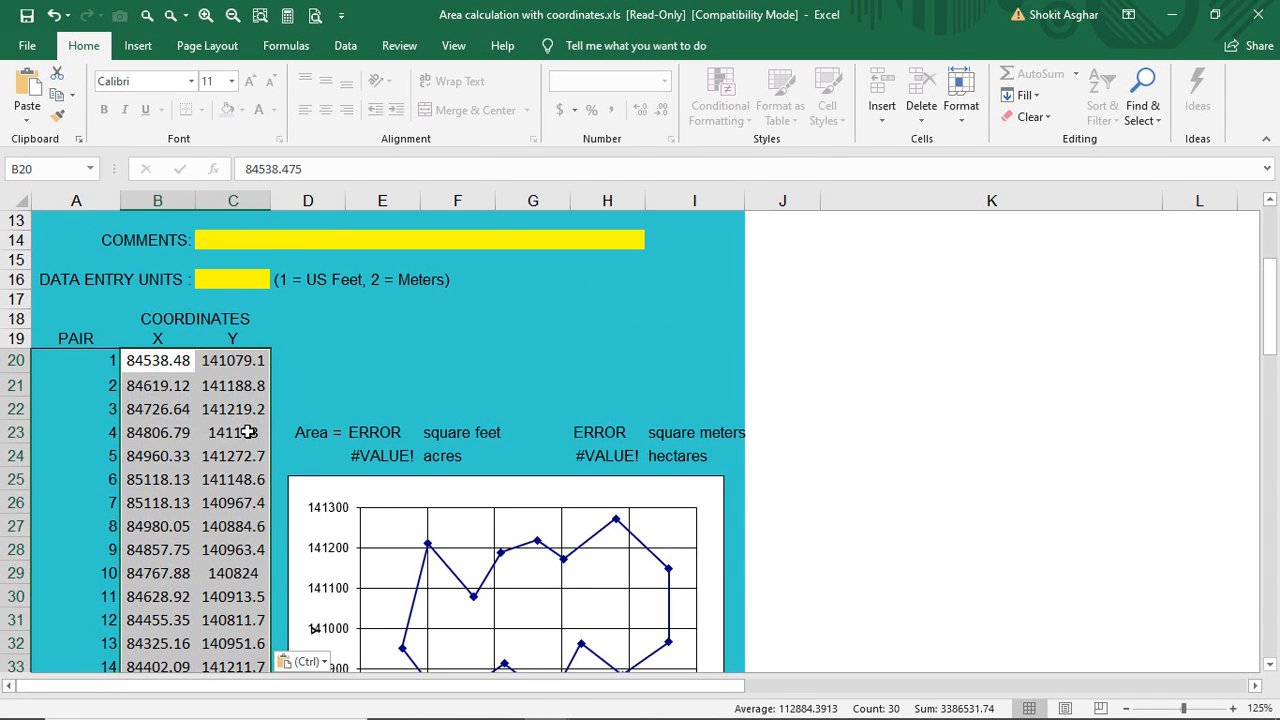
click(217, 276)
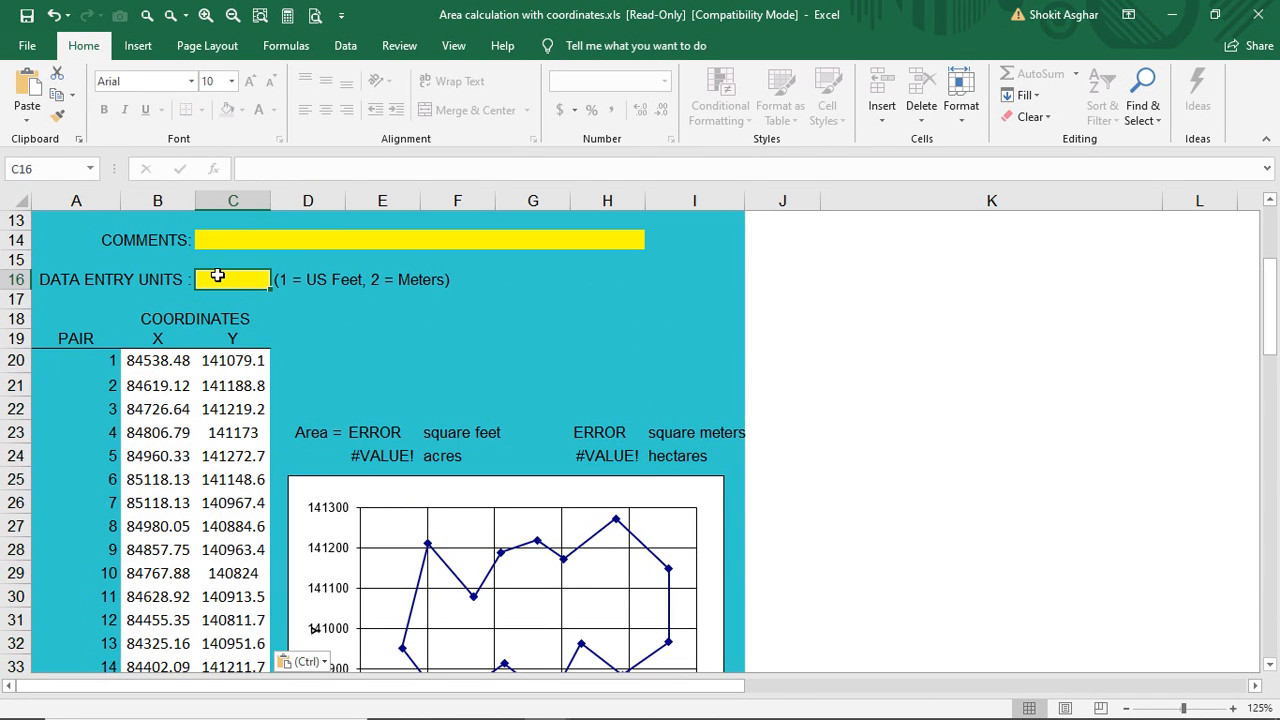
text(2)
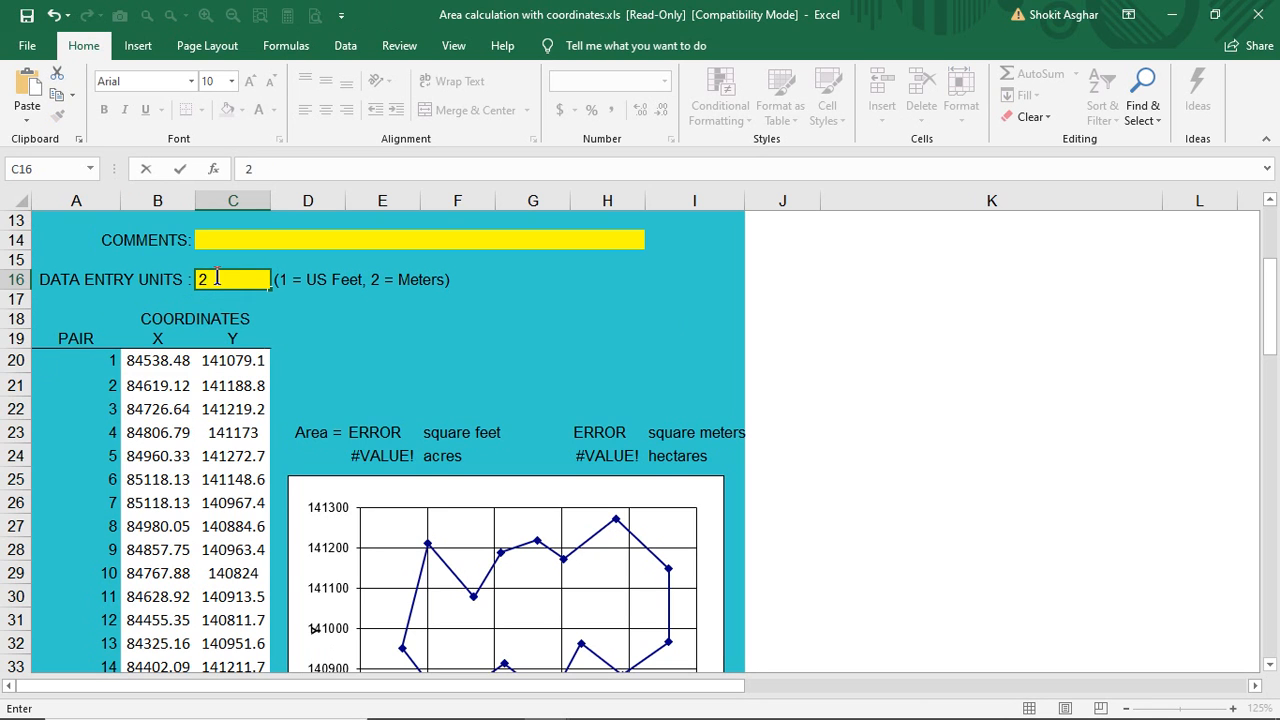
key(Return)
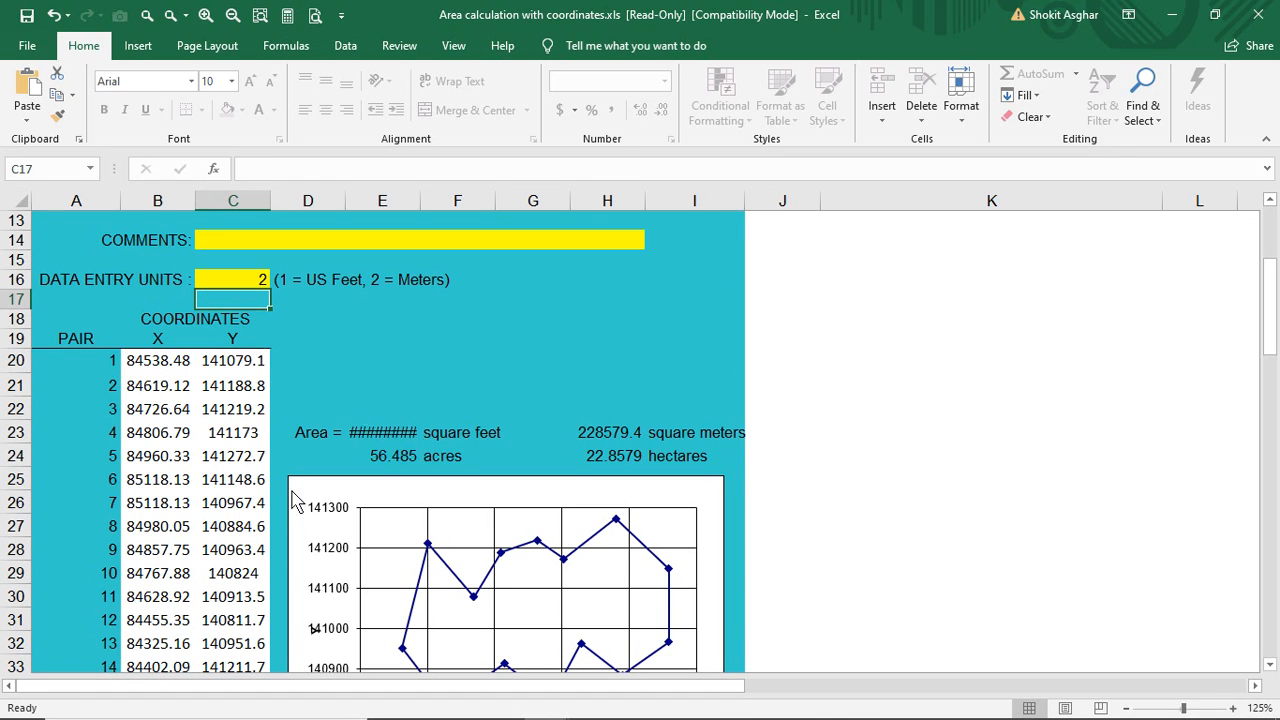
Compare the square-meter area in H23 with the area property of the closed polyline in Civil 3D, and return to the Excel area sheet.
click(612, 434)
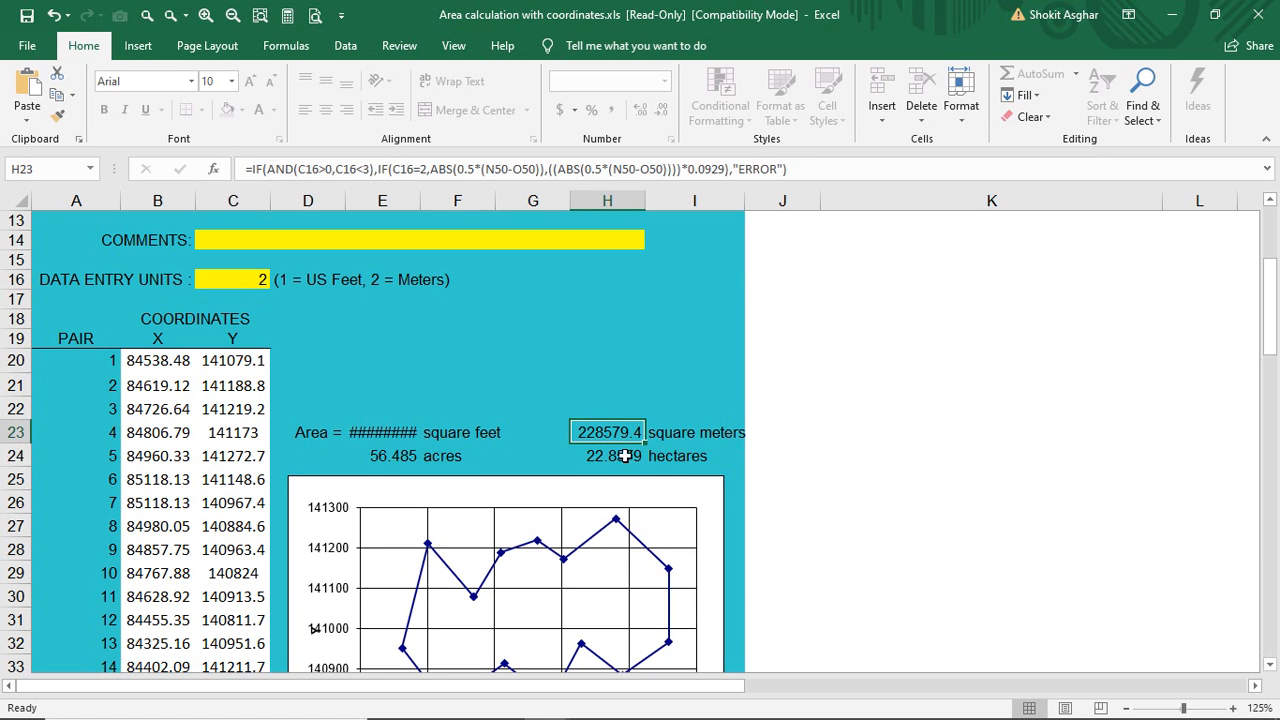
mouse_move(624, 713)
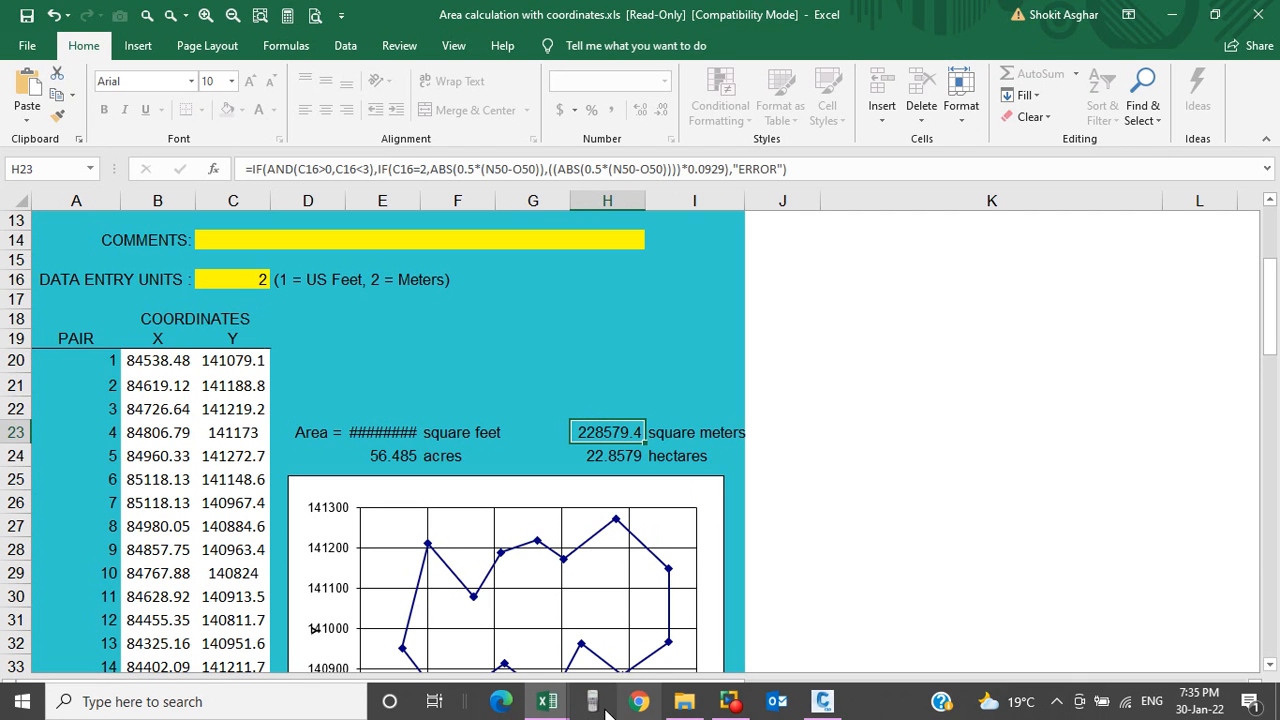
click(826, 703)
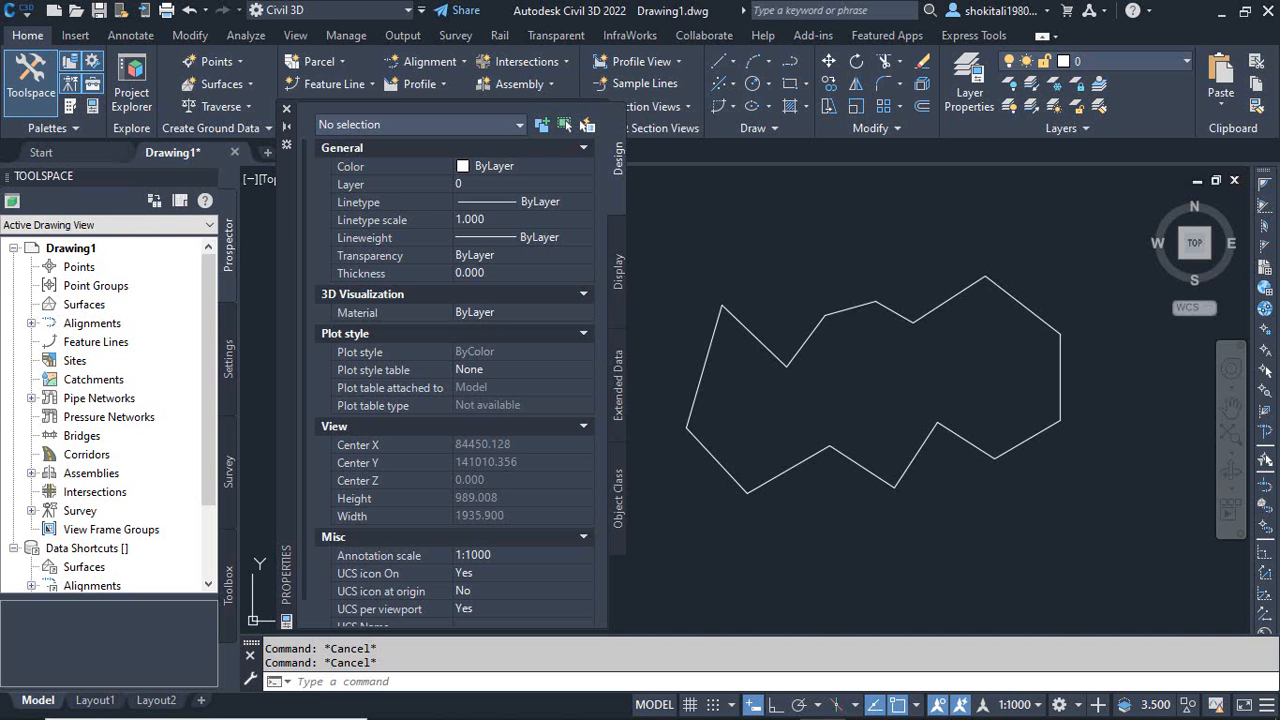
click(805, 342)
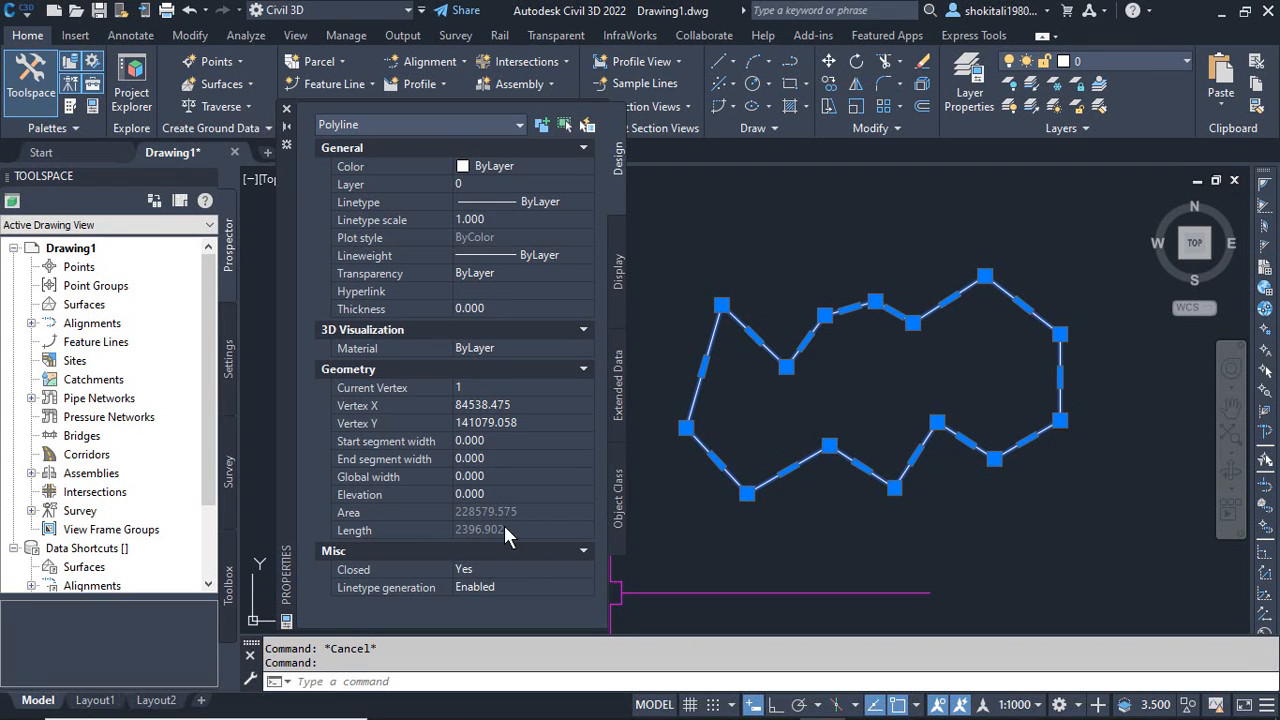
mouse_move(617, 708)
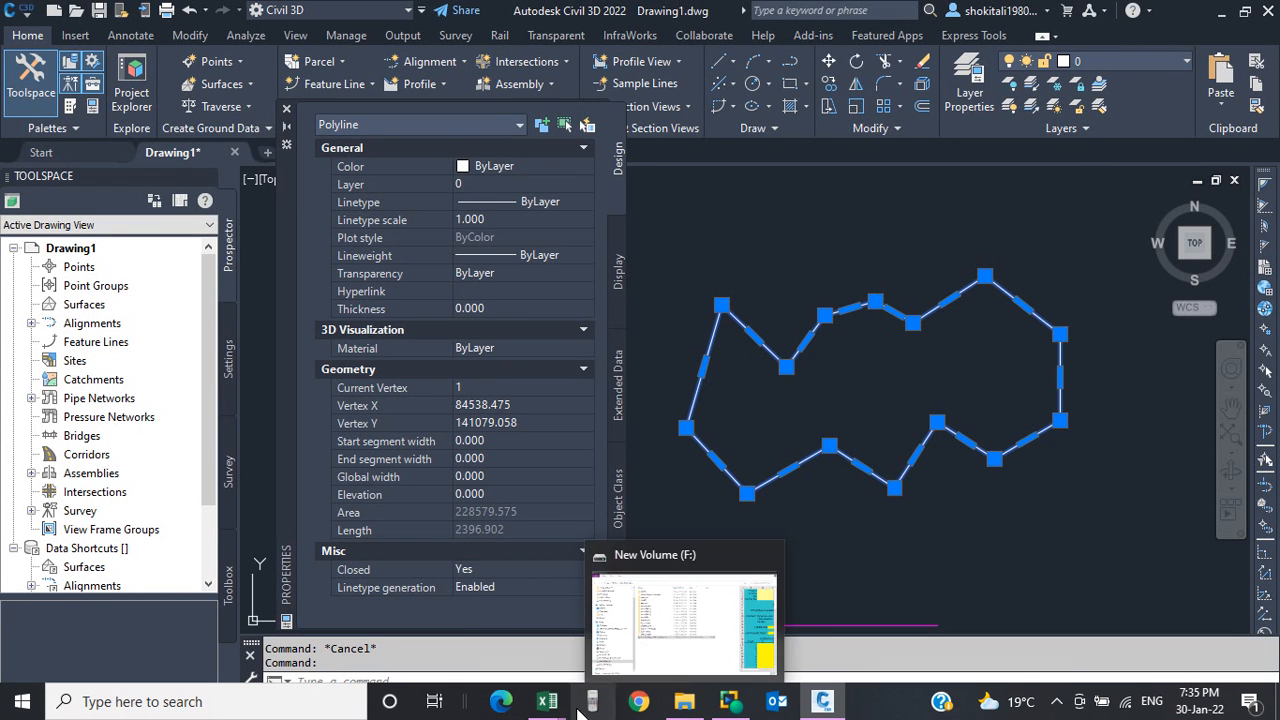
mouse_move(547, 703)
click(606, 622)
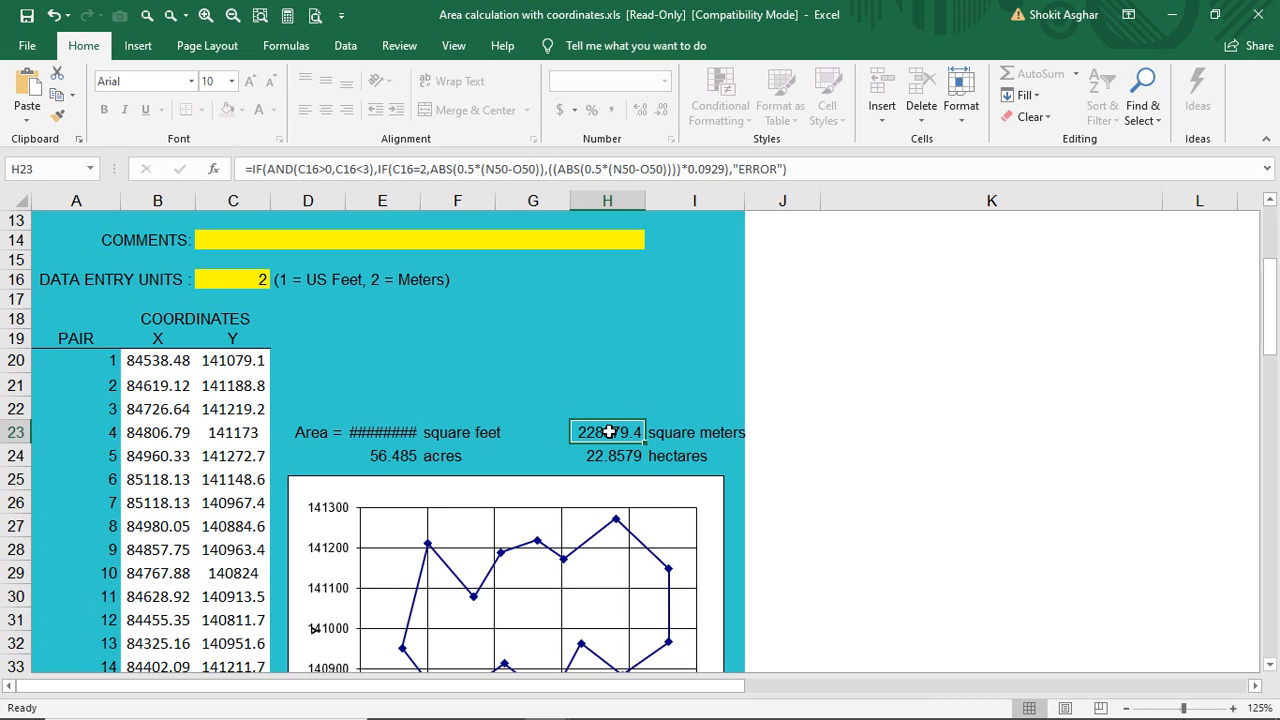
click(643, 380)
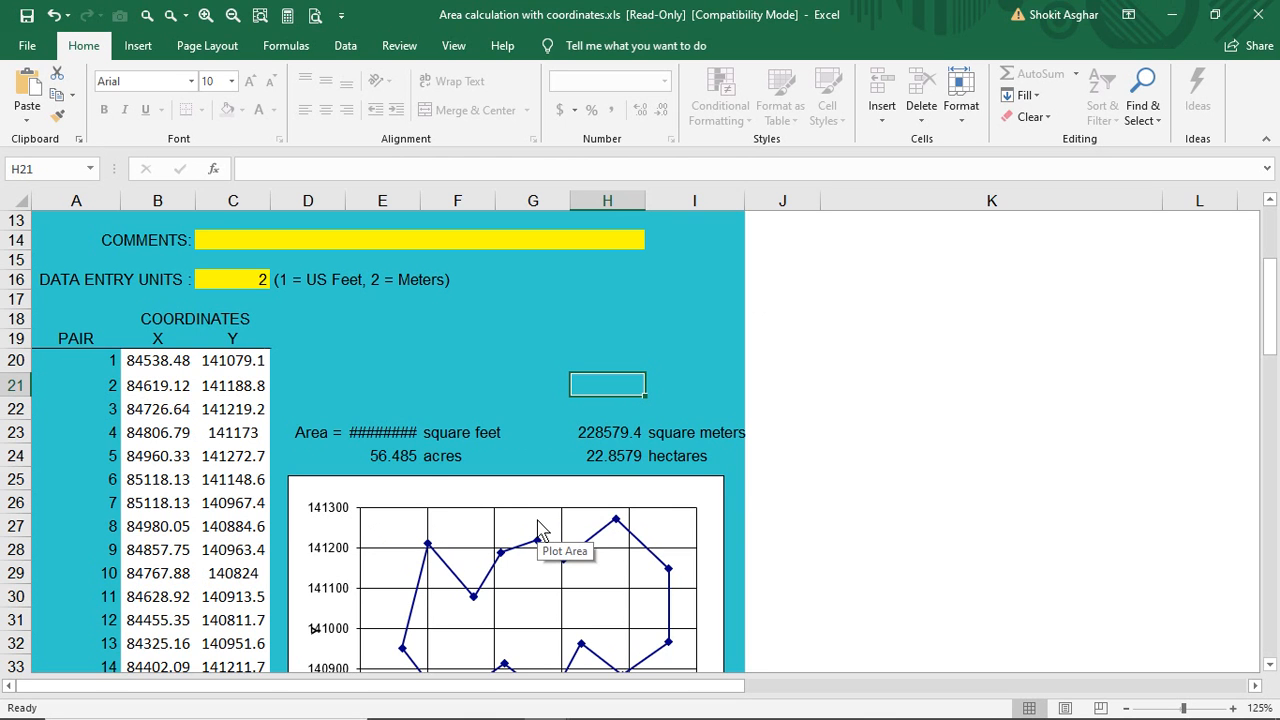
scroll(530, 520, down, 1)
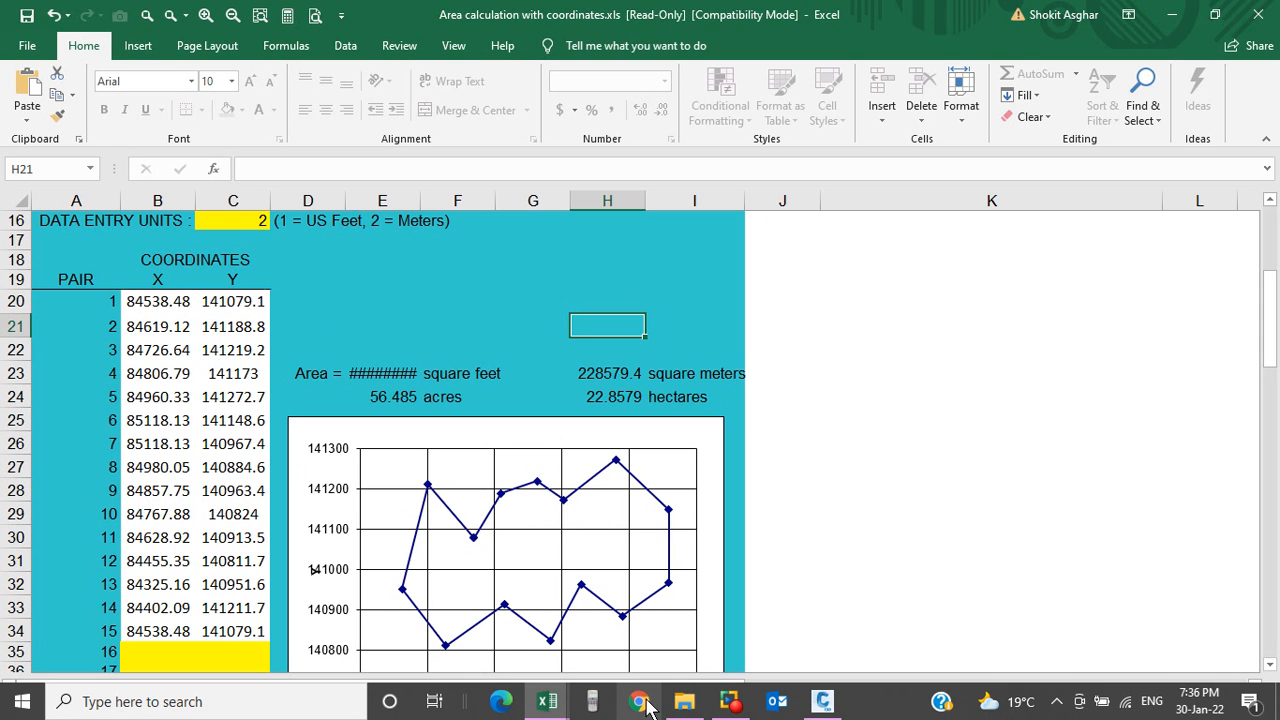
click(730, 701)
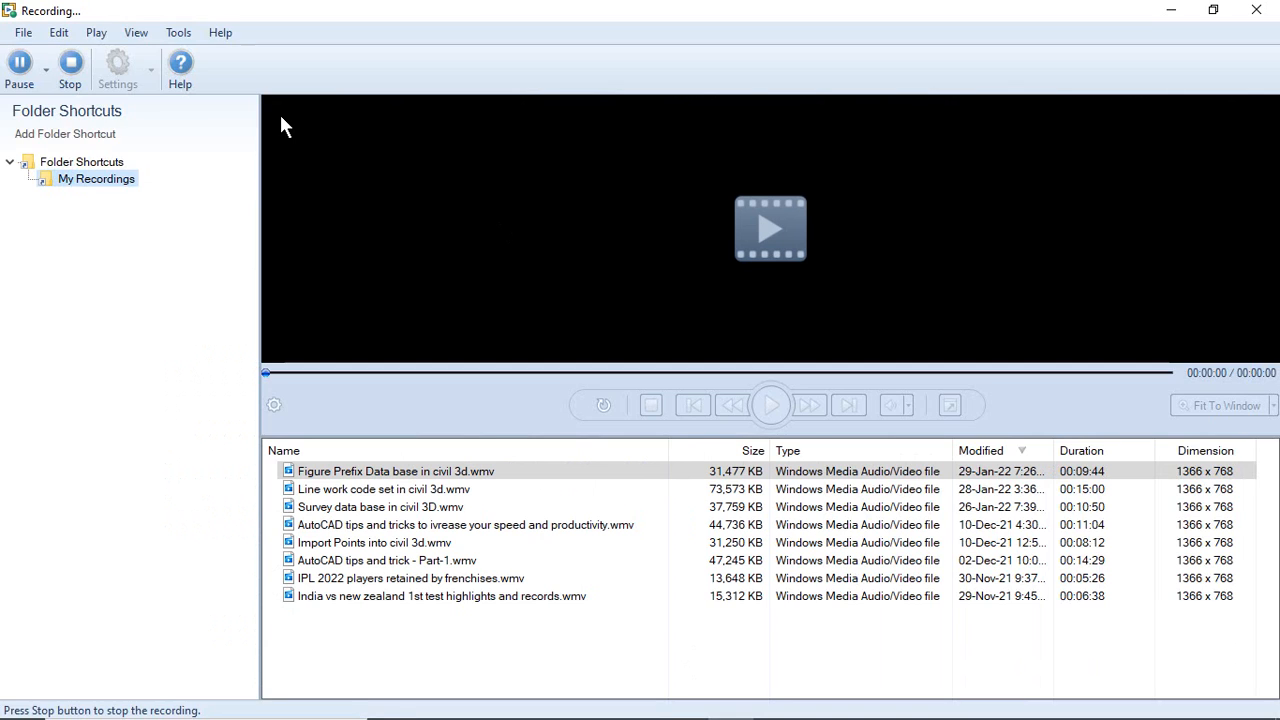